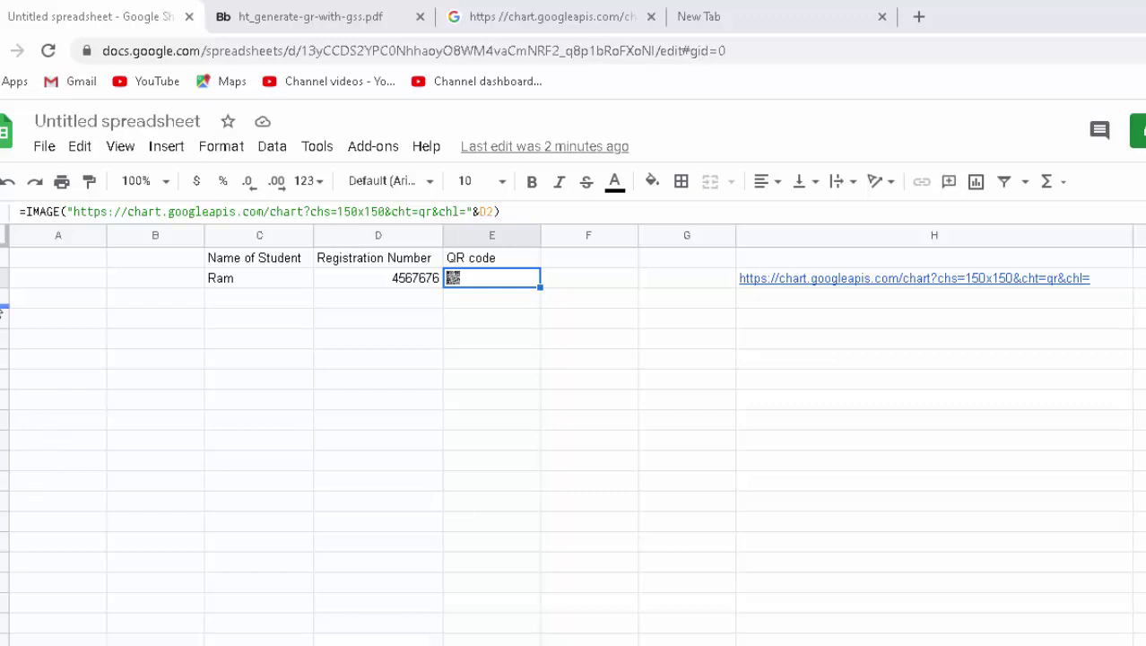
# Drag row 2 taller so E2's QR code shows full-size, then select C2:E2.
pyautogui.moveTo(4, 286); pyautogui.dragTo(4, 363)
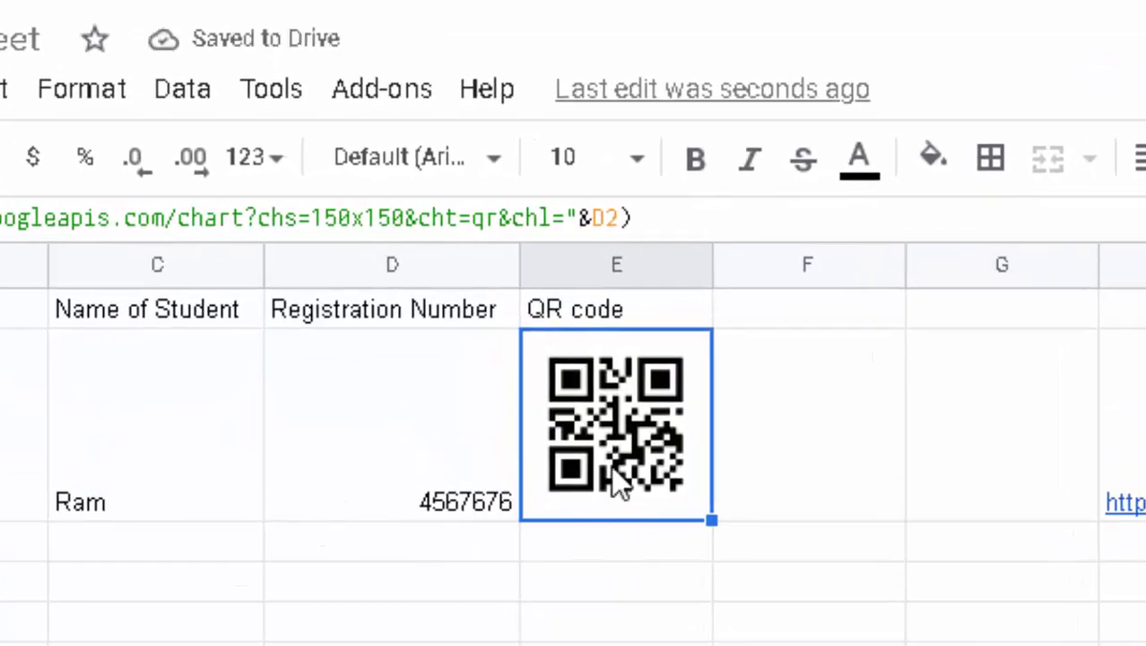
pyautogui.click(615, 639)
pyautogui.moveTo(618, 481); pyautogui.dragTo(132, 460)
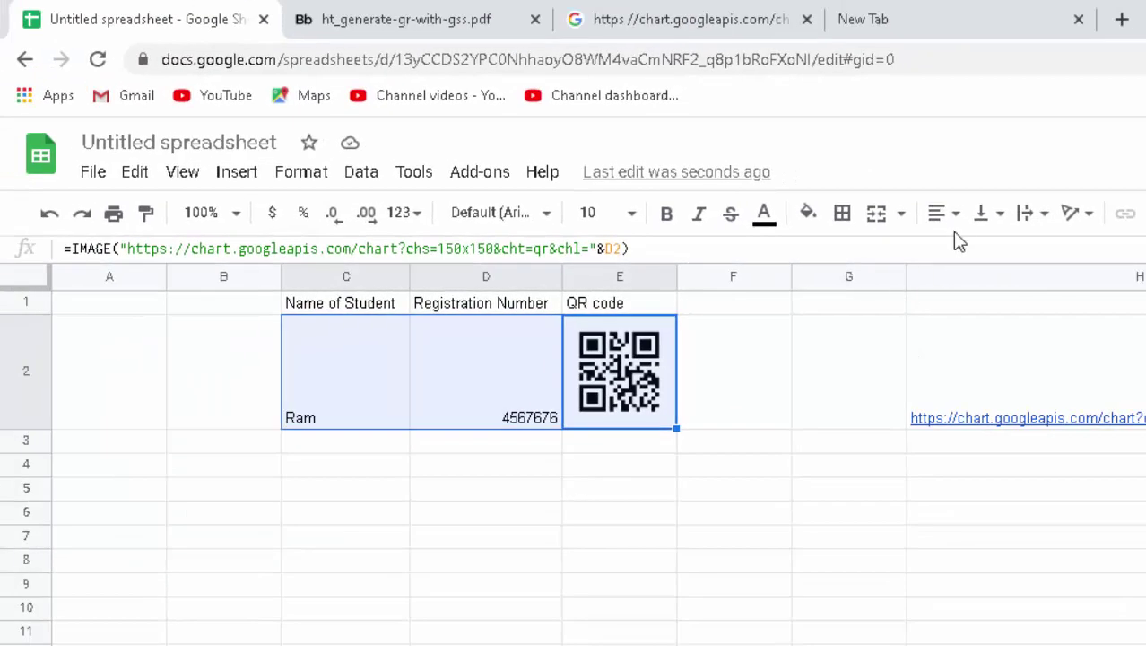
# Align C2:E2 to horizontal Center and vertical Middle.
pyautogui.click(956, 215)
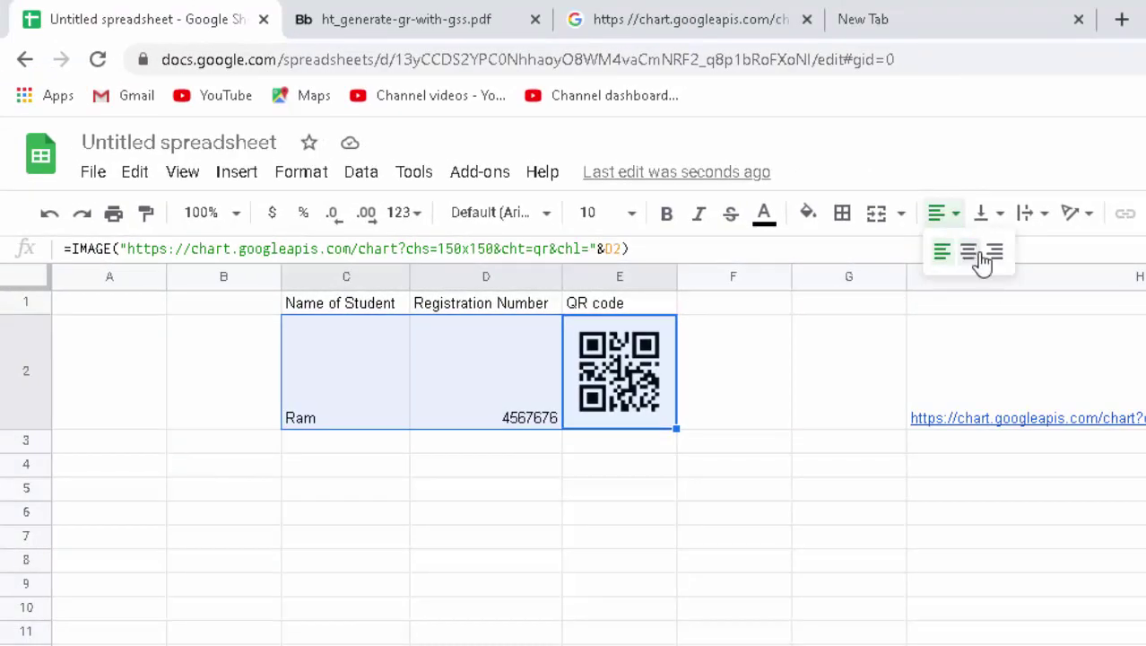
pyautogui.click(980, 255)
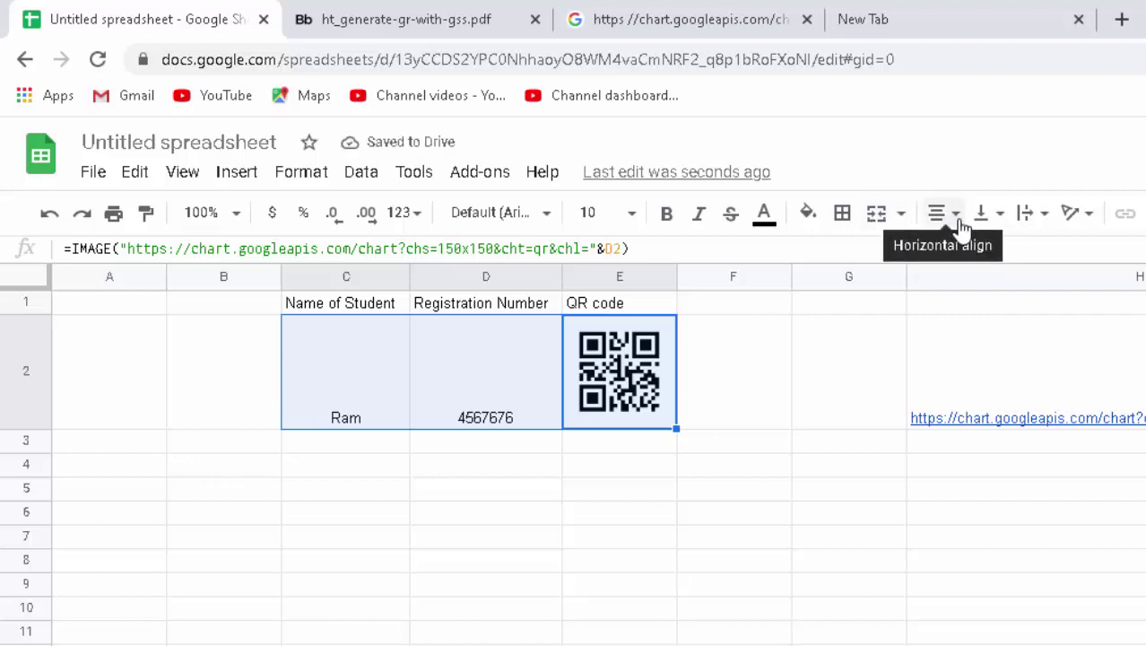
pyautogui.click(998, 213)
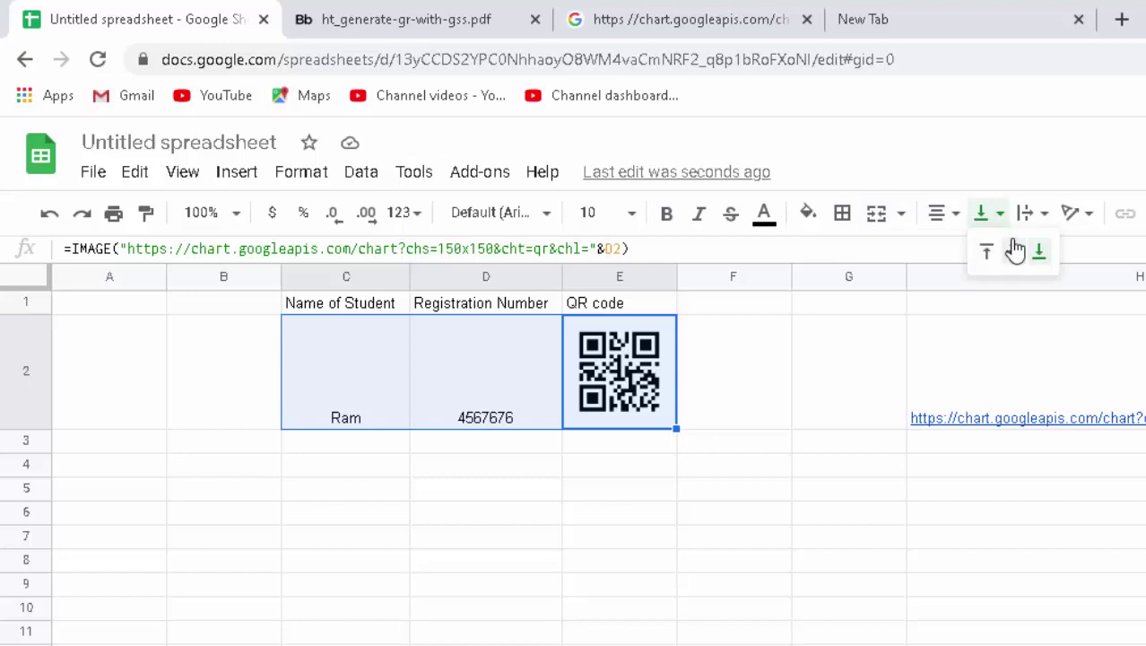
pyautogui.click(1015, 248)
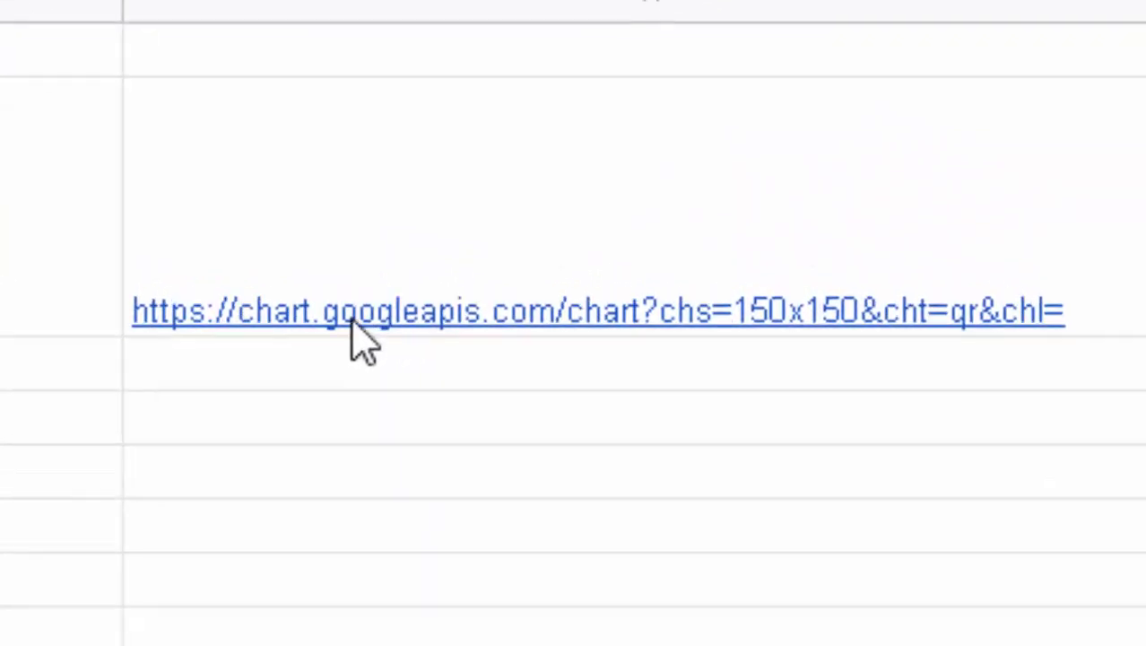
pyautogui.moveTo(816, 288)
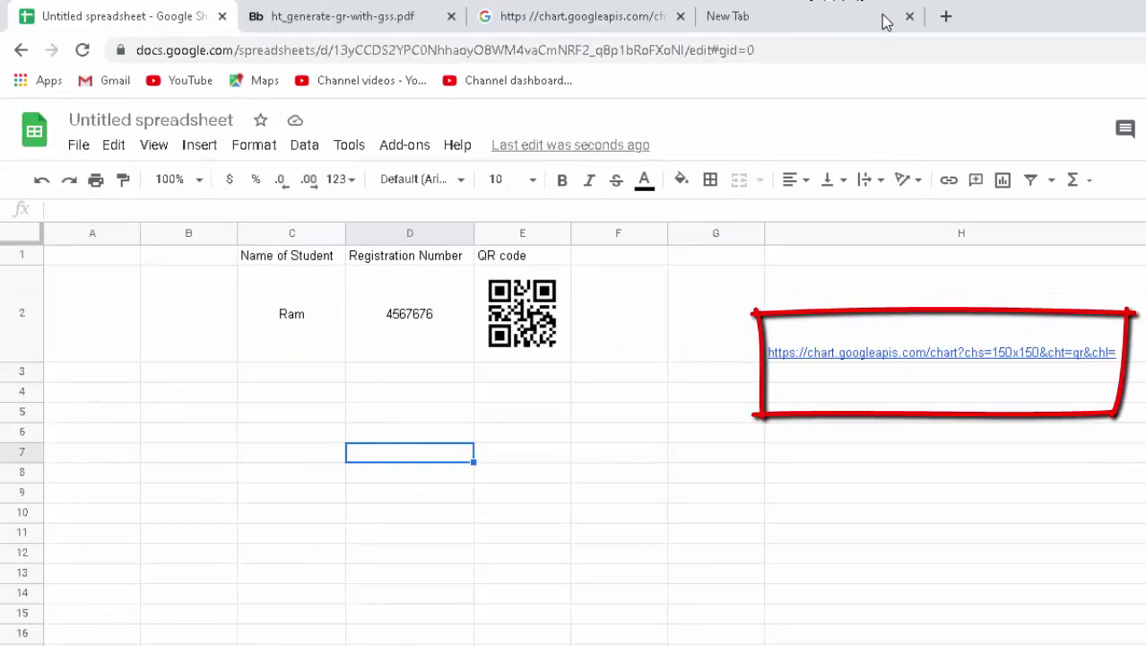
# Search for the pasted chart.googleapis.com QR URL in a new Chrome tab.
pyautogui.click(946, 16)
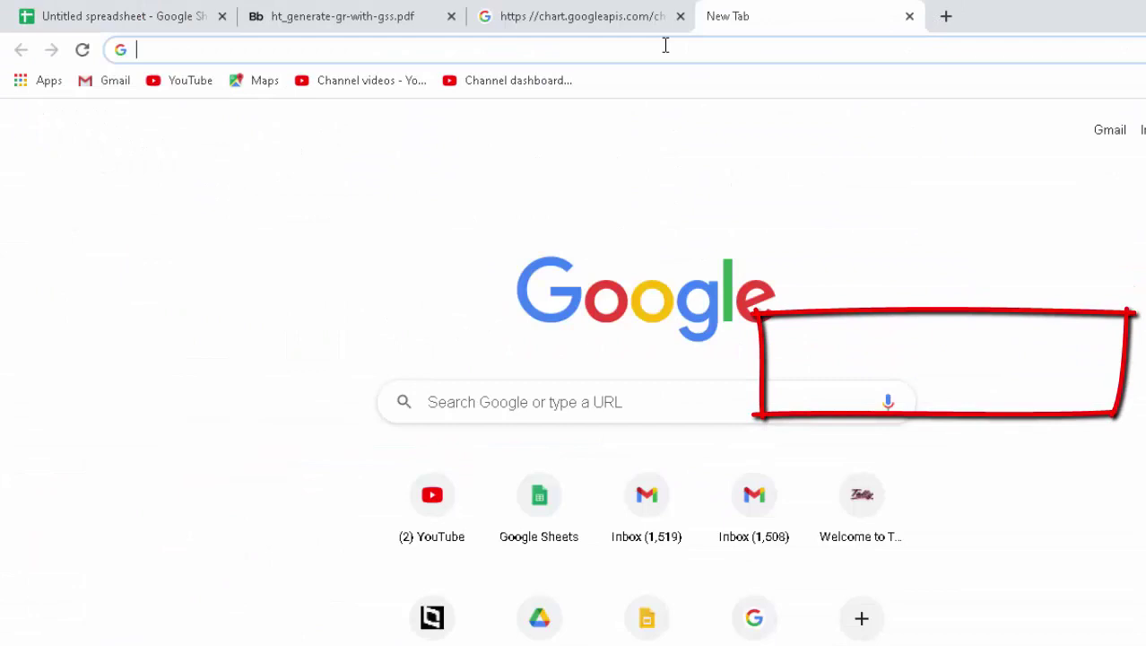
pyautogui.rightClick(390, 49)
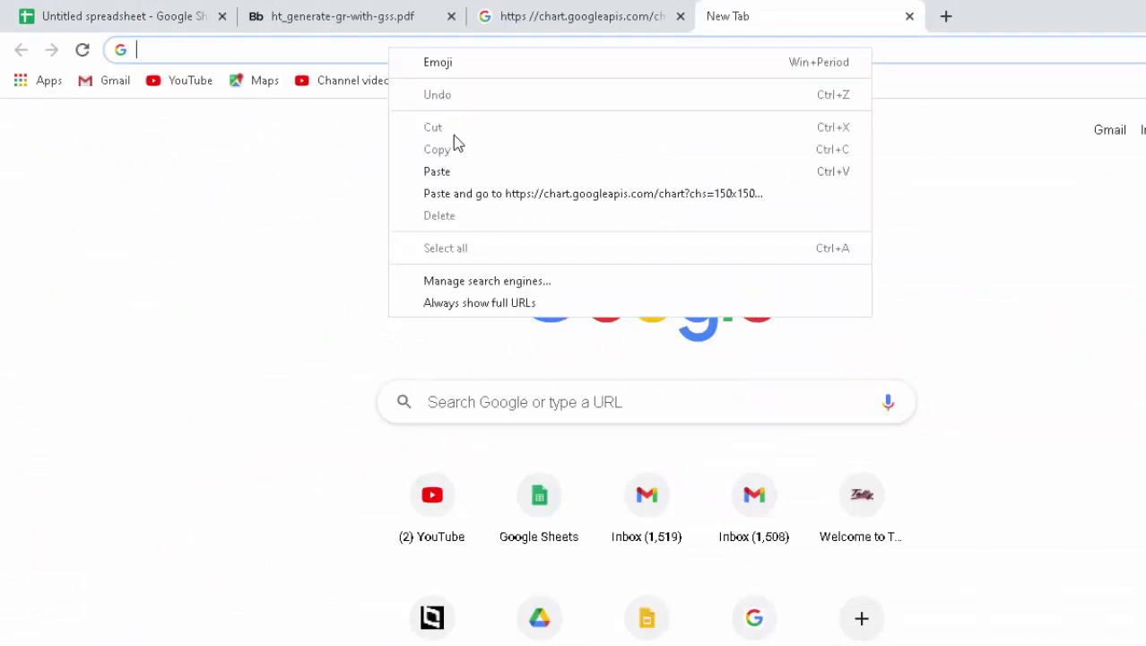
pyautogui.click(502, 210)
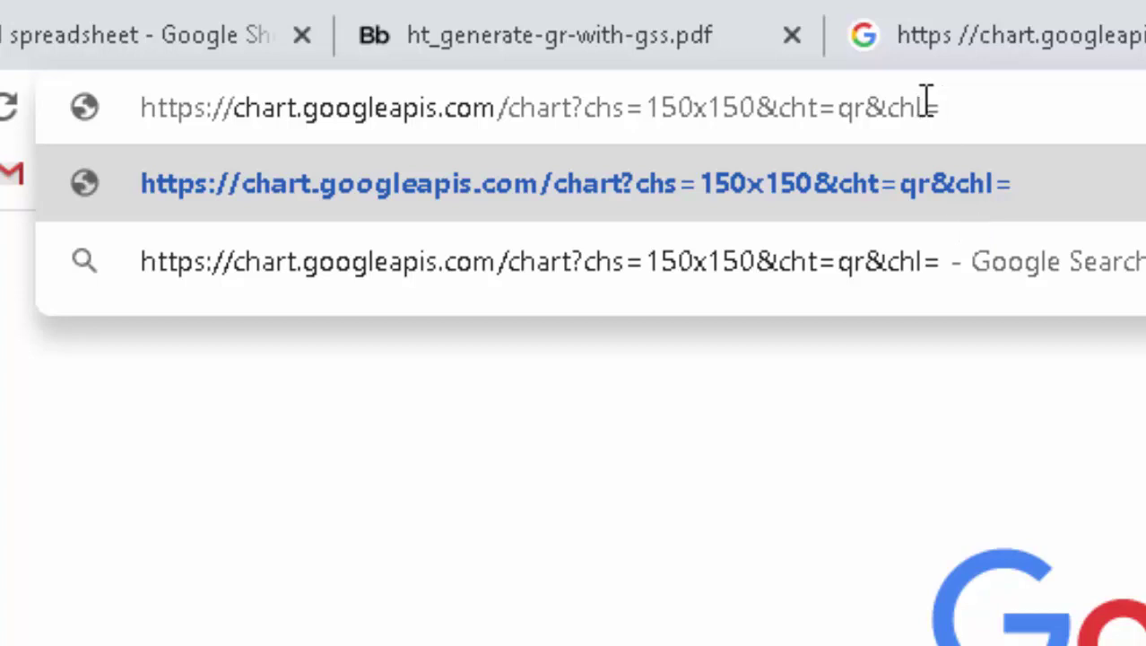
pyautogui.click(963, 195)
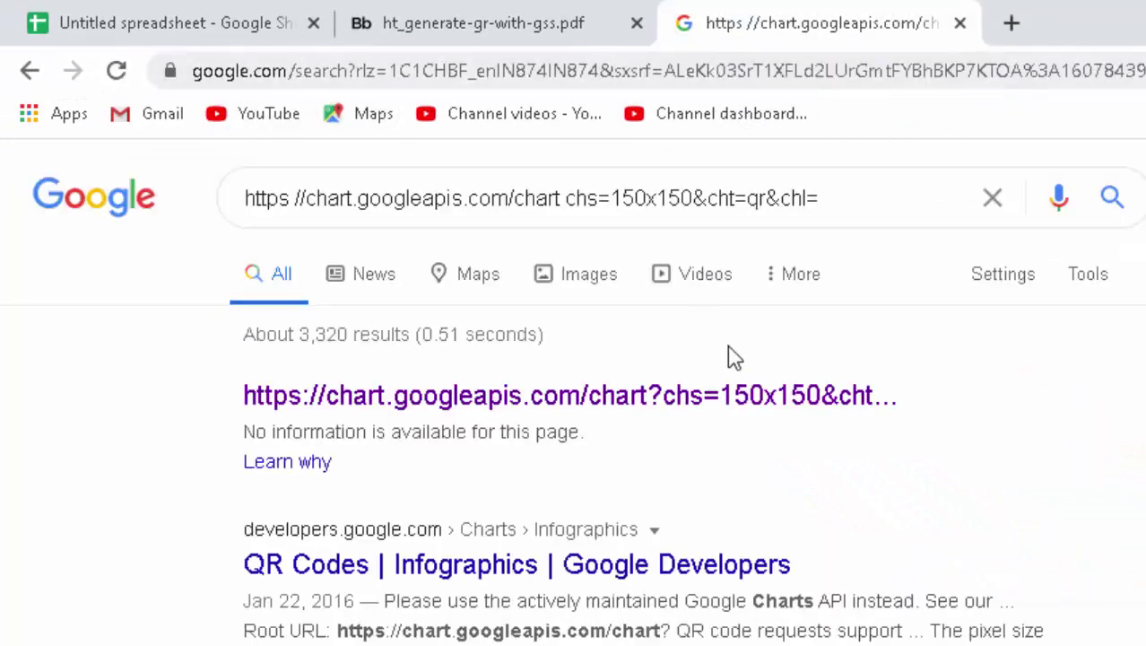
# Copy the first result's link address and return to the spreadsheet tab.
pyautogui.rightClick(728, 397)
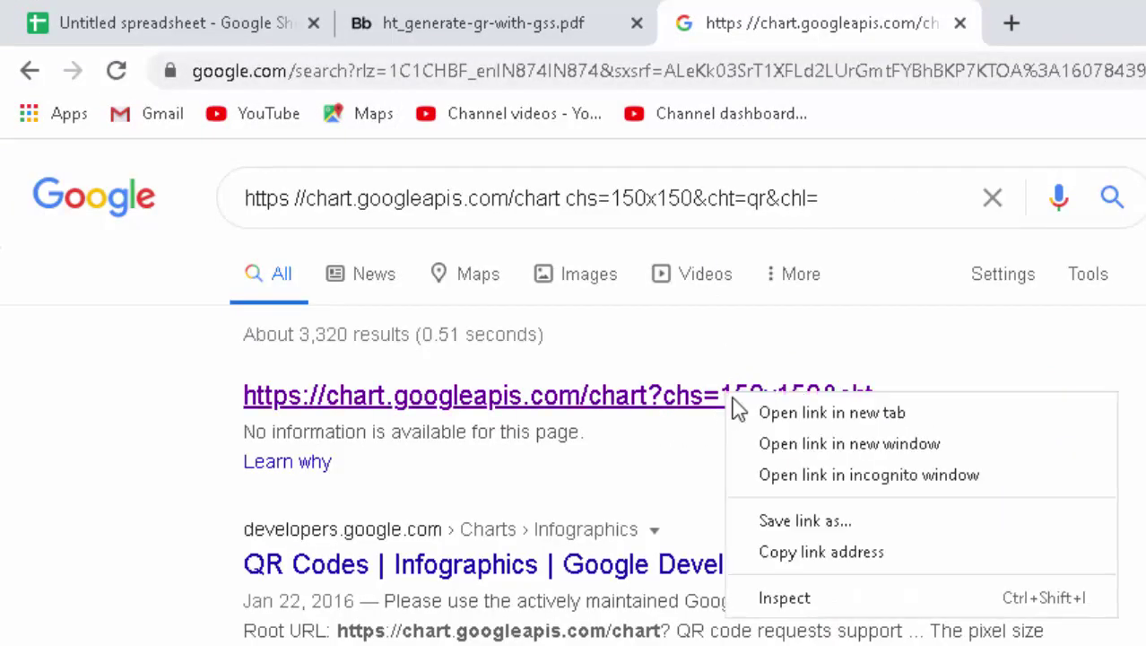
pyautogui.click(834, 564)
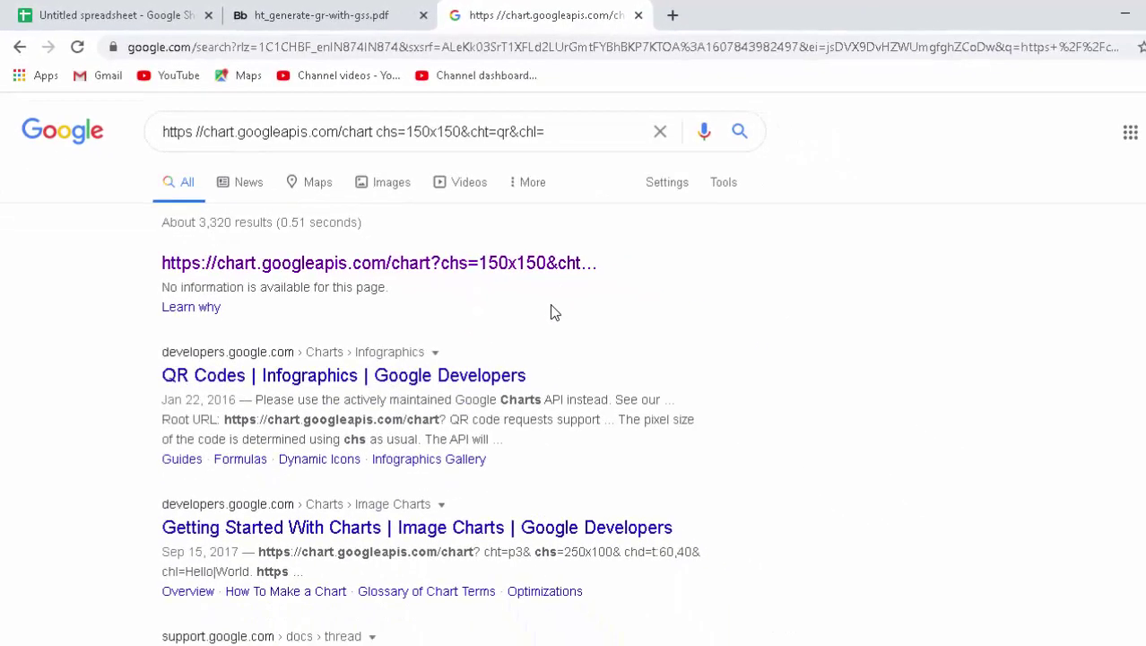
pyautogui.click(151, 7)
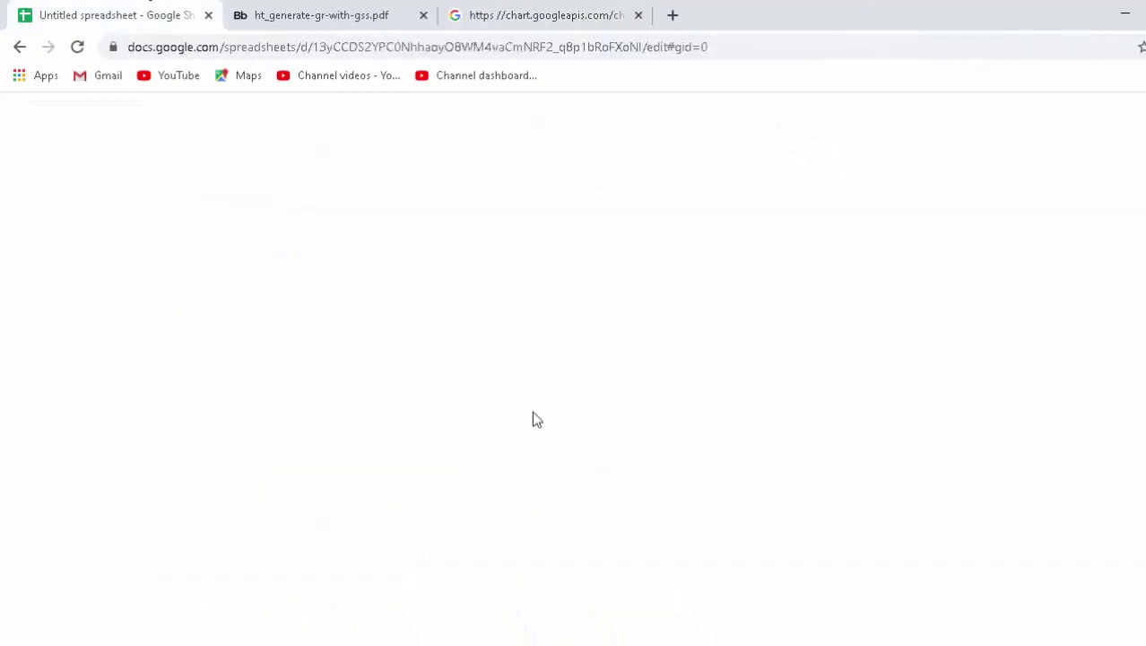
# Paste the copied chart.googleapis.com QR link into H4, then select C2:E2.
pyautogui.click(844, 378)
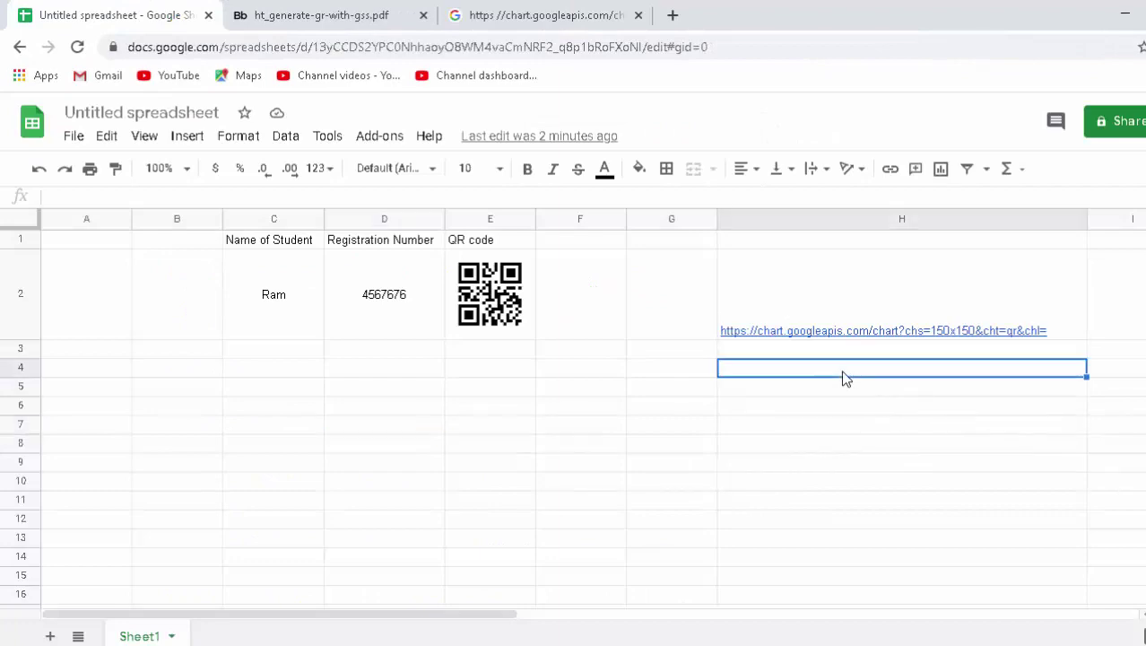
pyautogui.rightClick(844, 378)
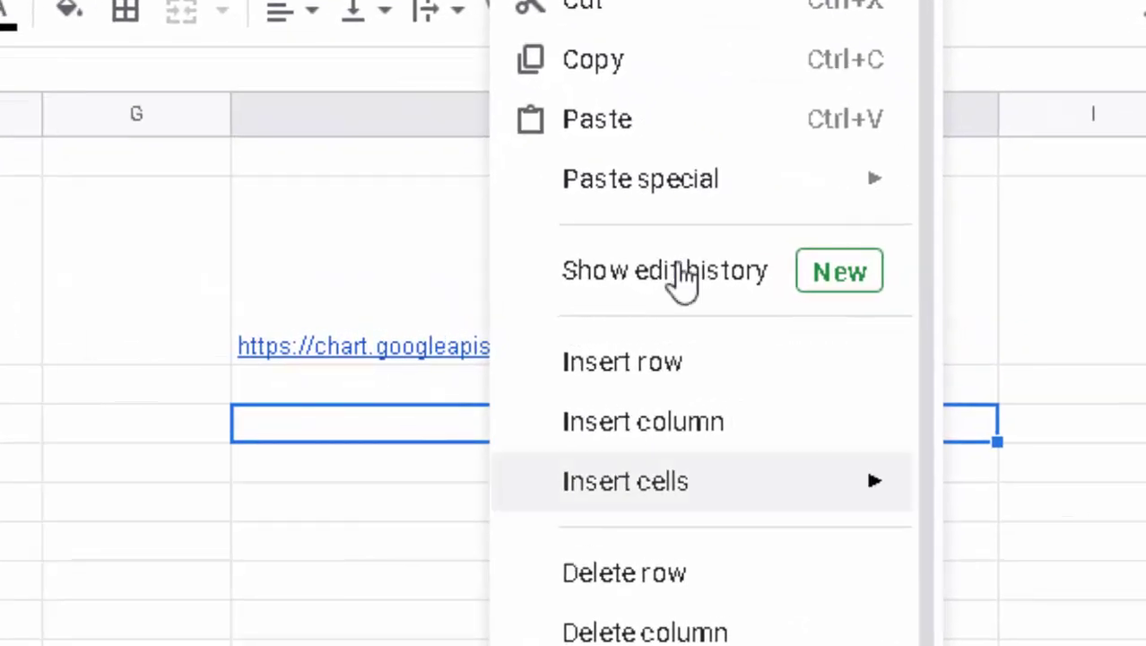
pyautogui.click(680, 121)
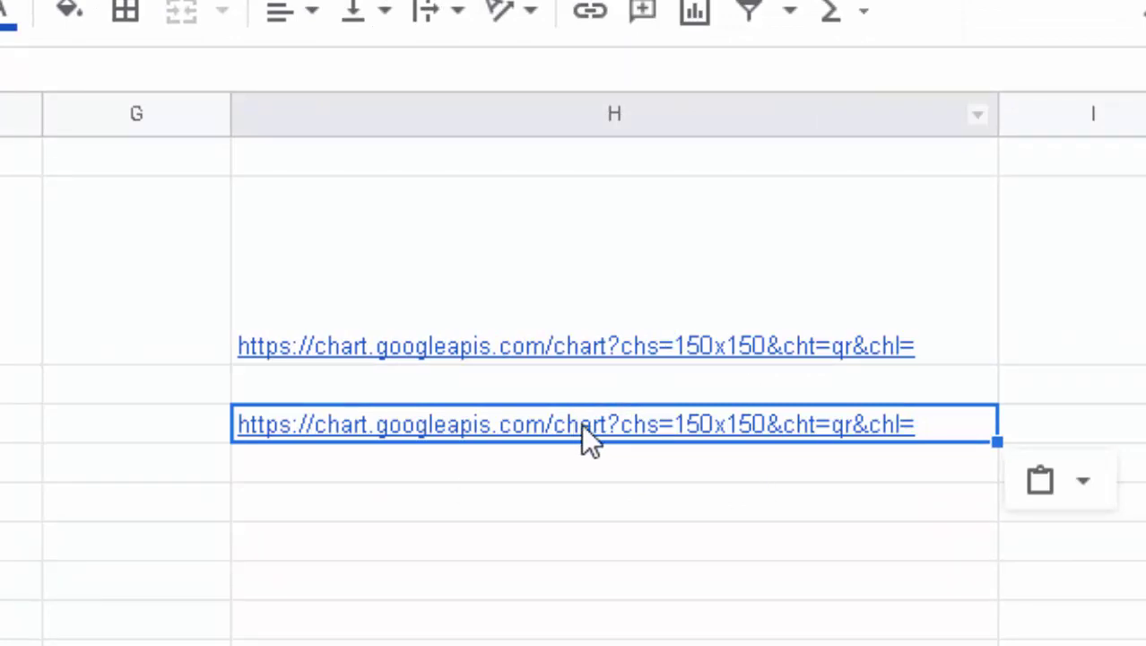
pyautogui.moveTo(585, 422)
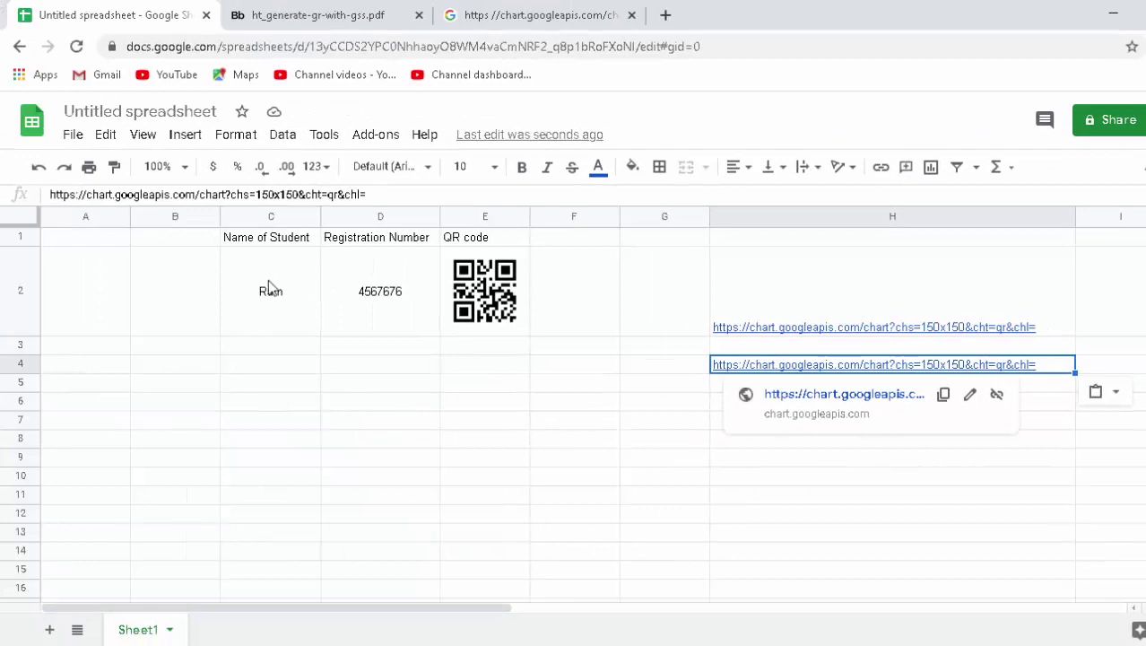
pyautogui.moveTo(269, 285); pyautogui.dragTo(465, 312)
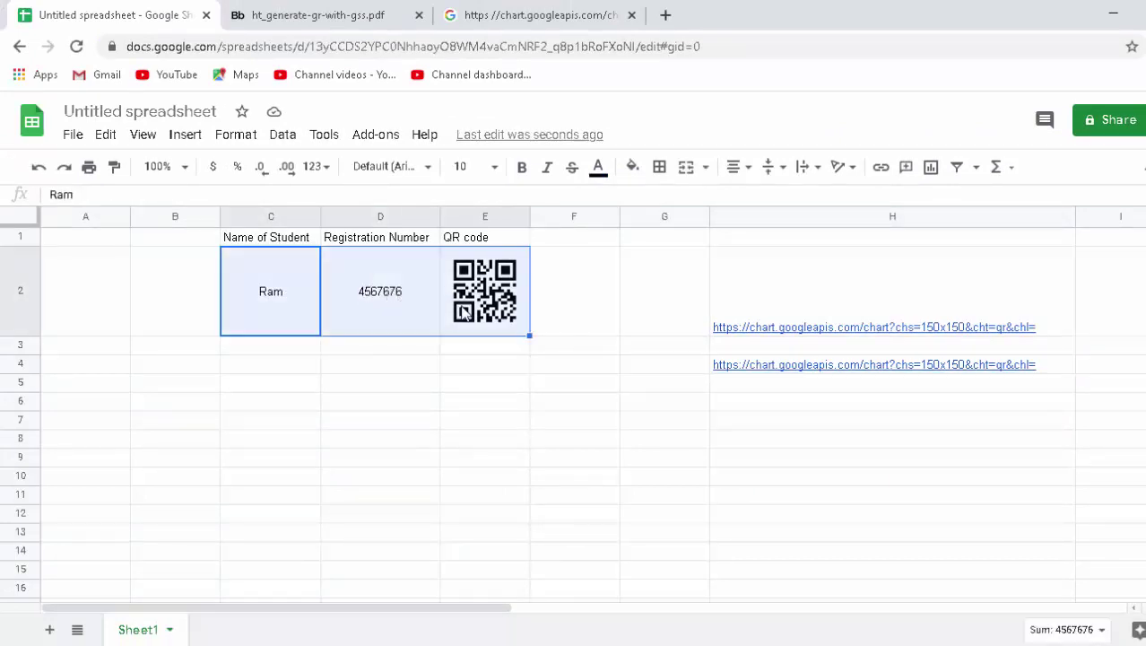
# Clear C2:E2 and enter a student's name in C2 and registration number in D2.
pyautogui.press('Delete')
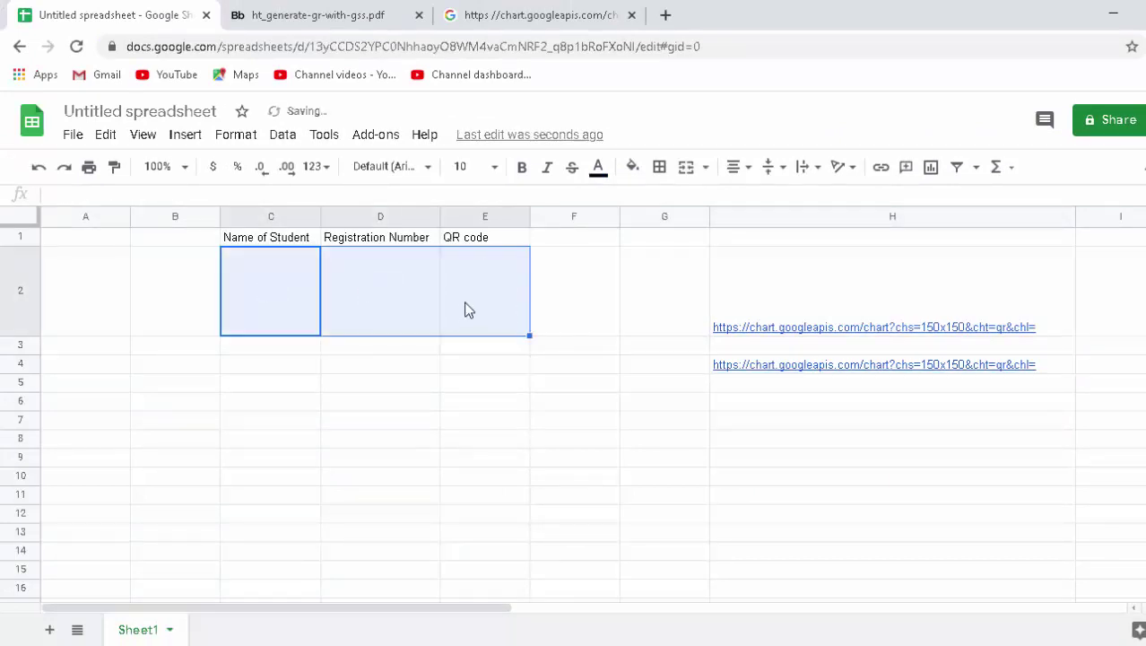
pyautogui.click(266, 272)
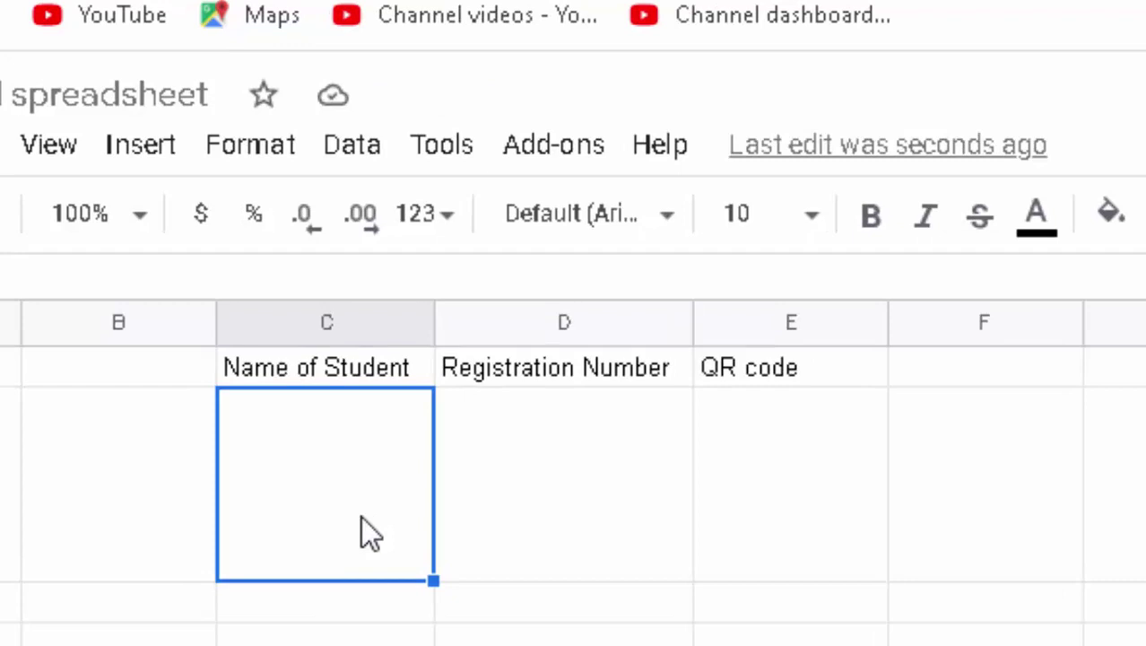
pyautogui.write('Ram')
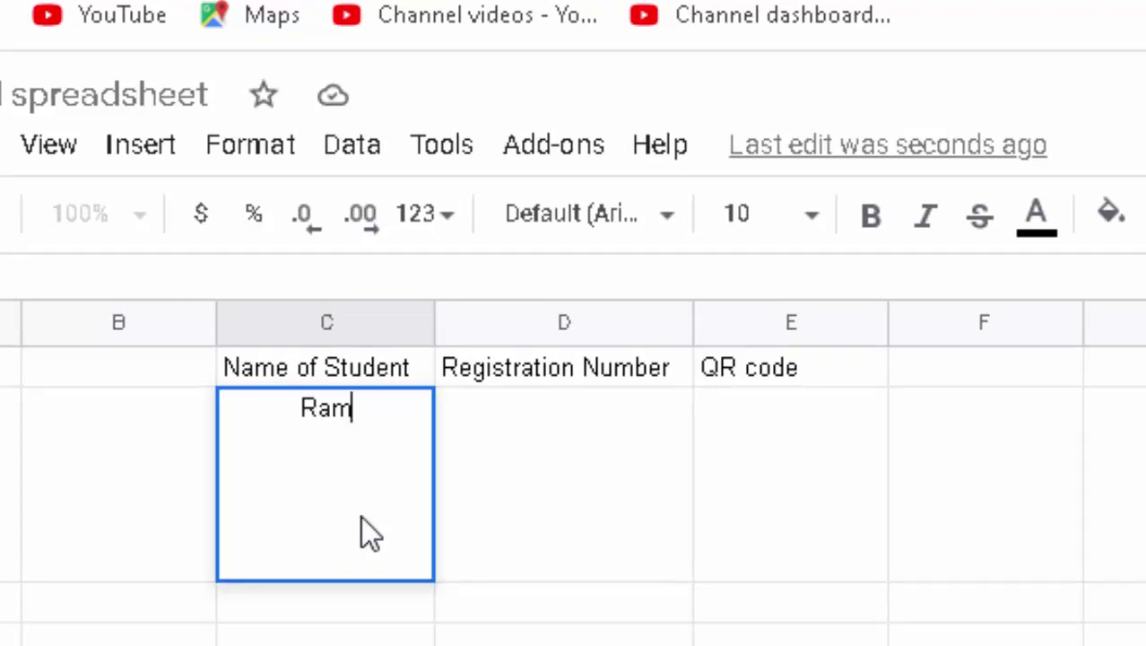
pyautogui.press('Tab')
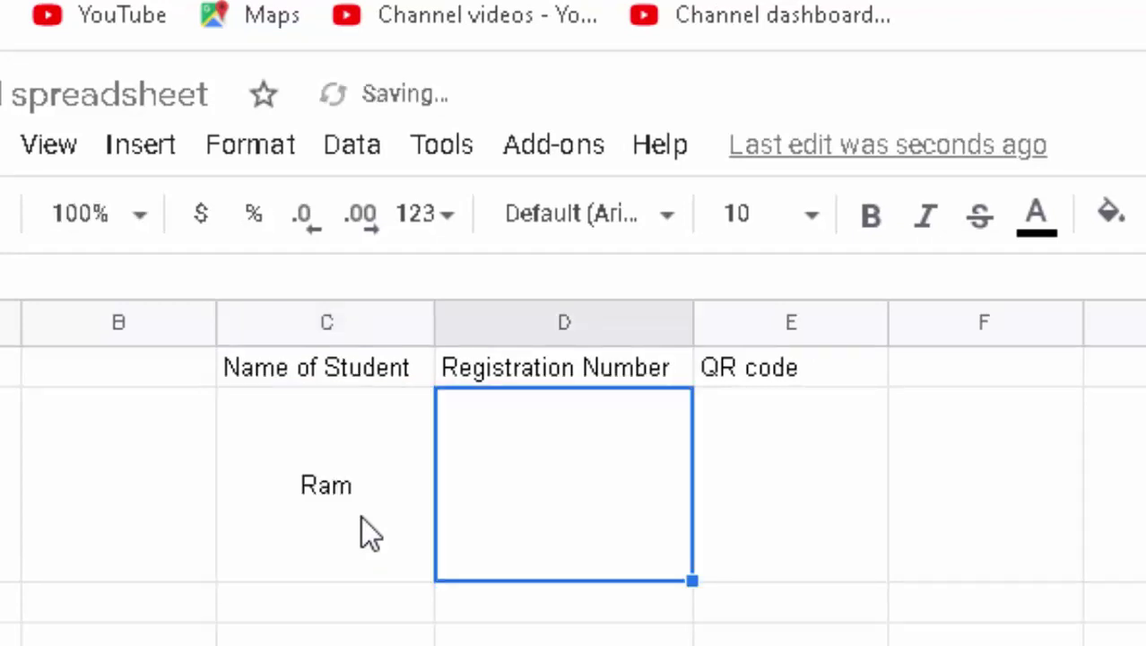
pyautogui.write('67889054')
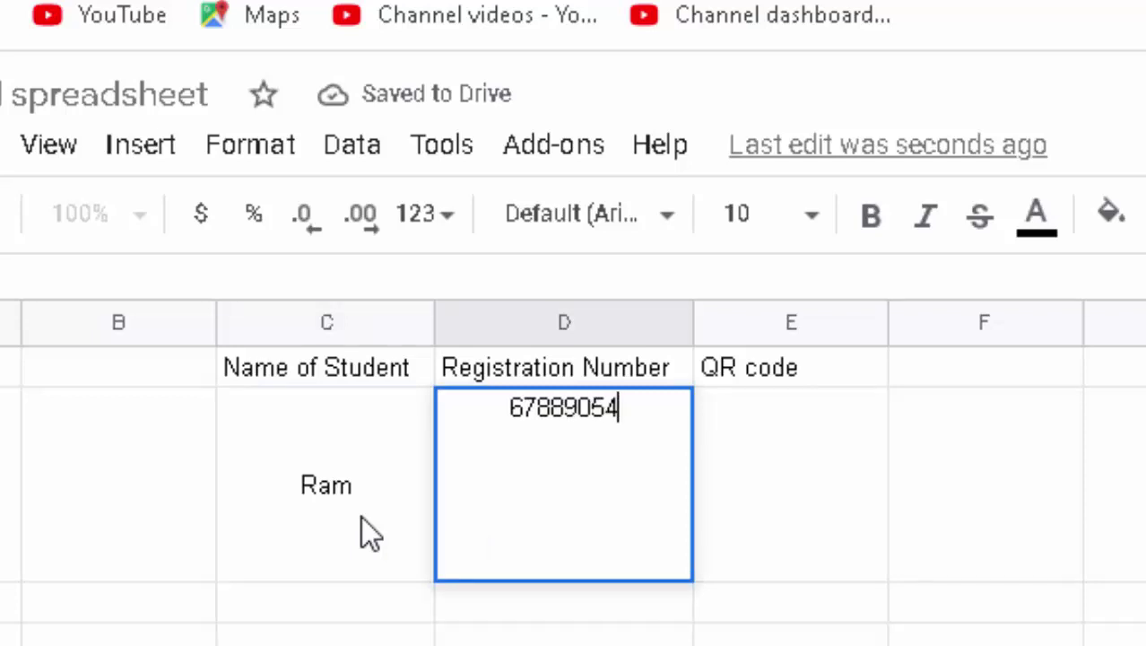
pyautogui.click(788, 507)
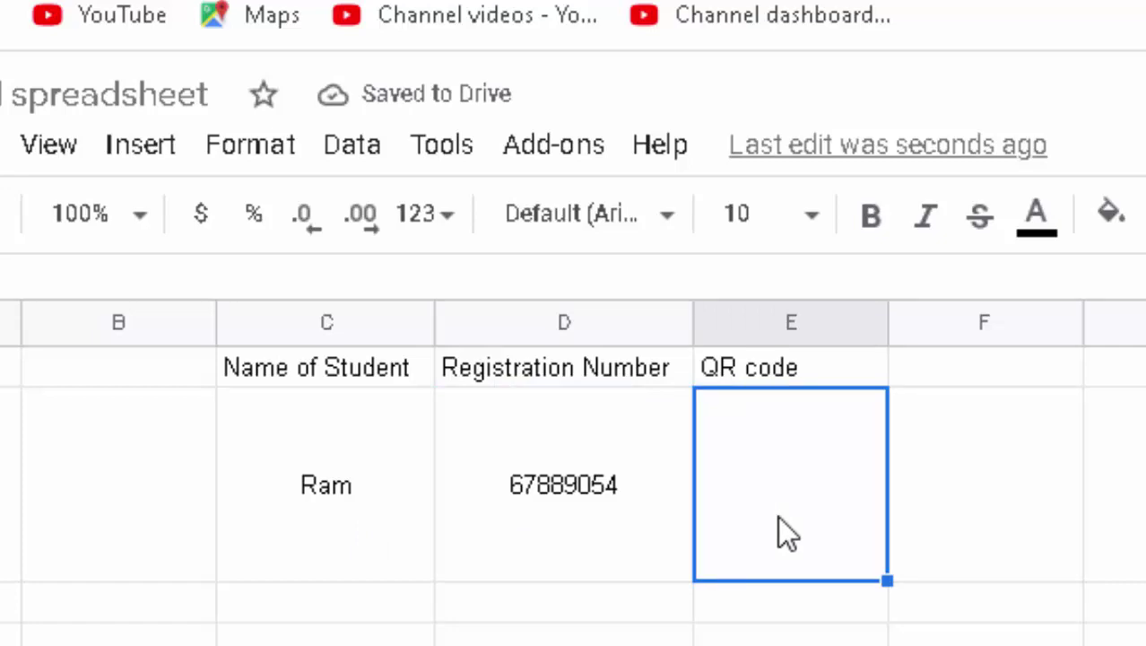
# Enter =IMAGE("chart.googleapis.com QR URL"&d2) in E2 and widen columns G and E.
pyautogui.write('=')
pyautogui.write('i')
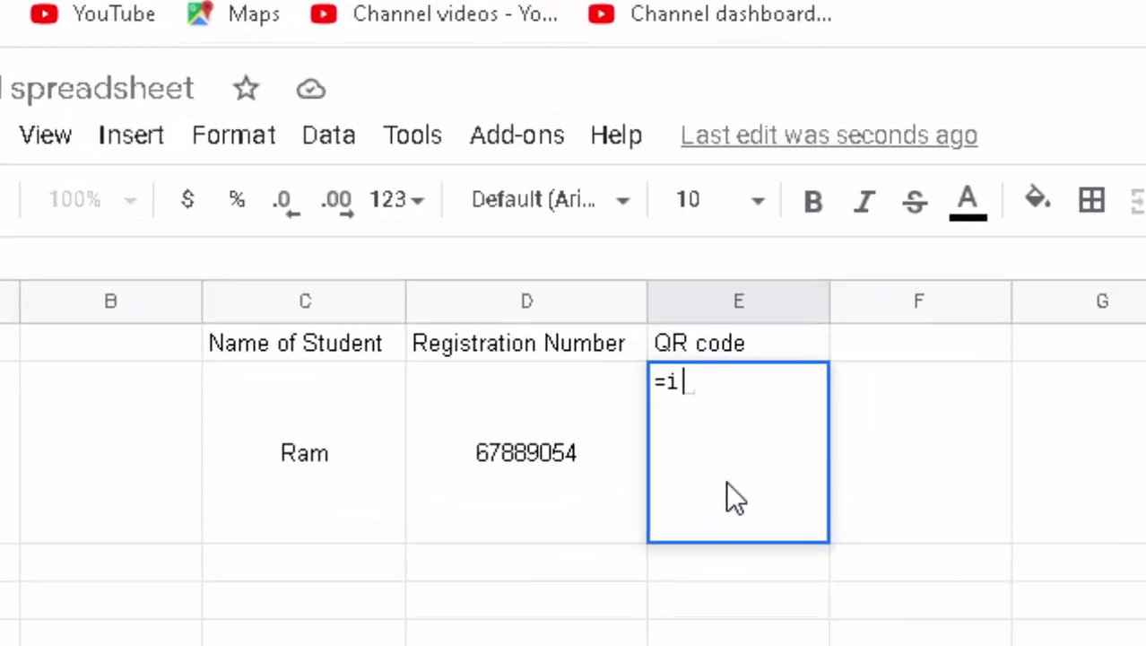
pyautogui.write('ma')
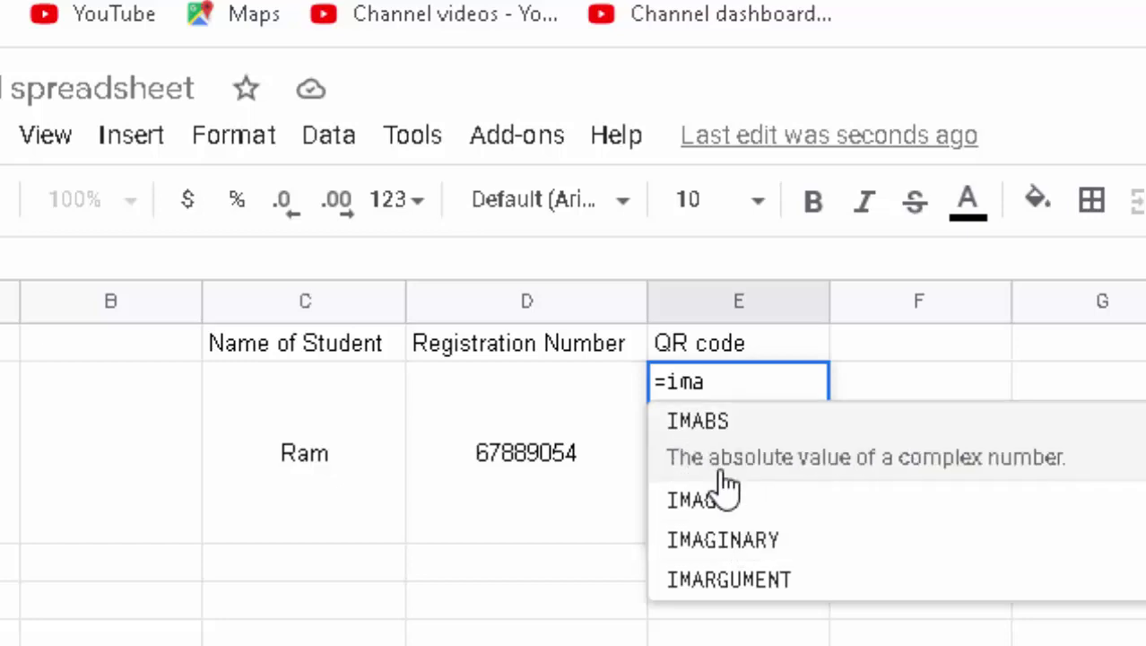
pyautogui.click(691, 463)
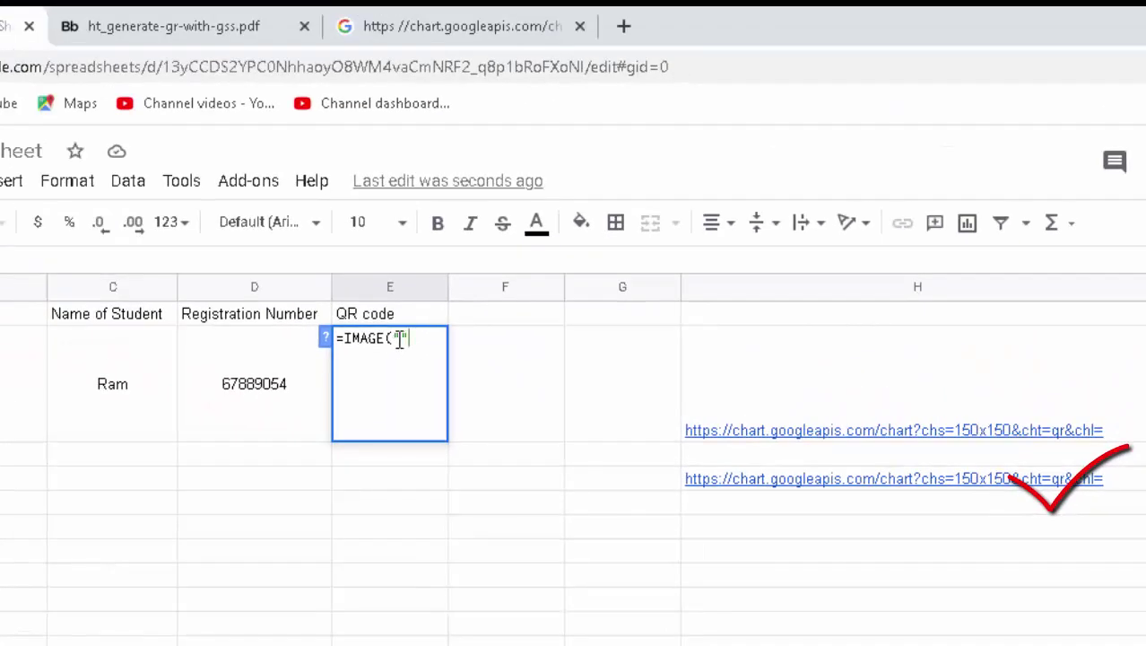
pyautogui.rightClick(399, 340)
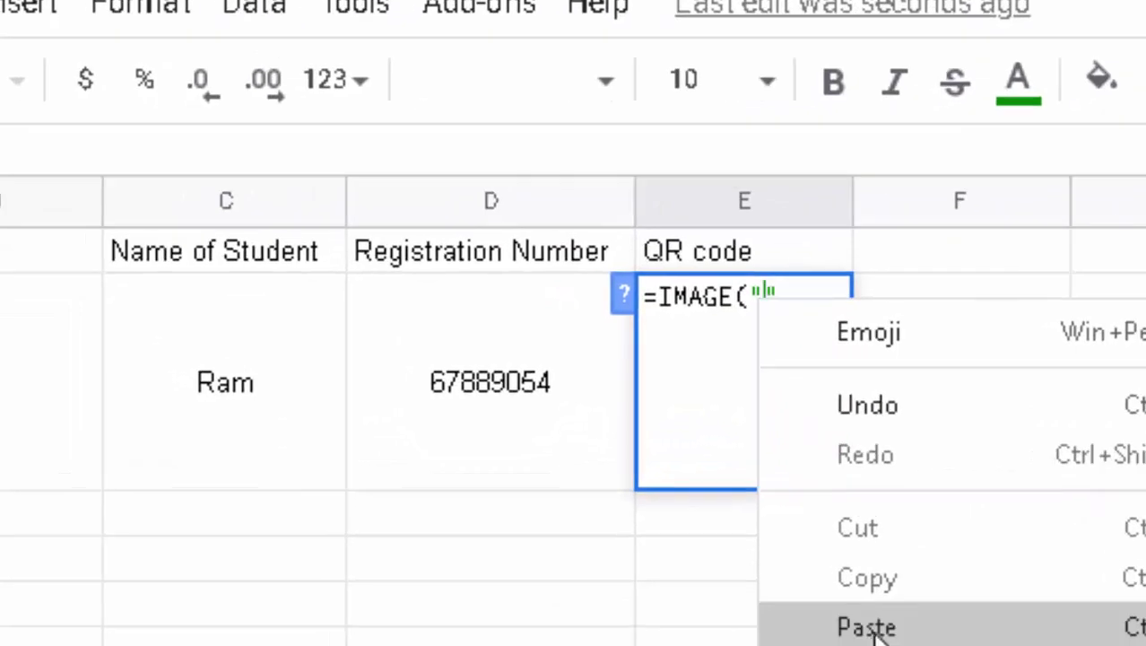
pyautogui.click(868, 628)
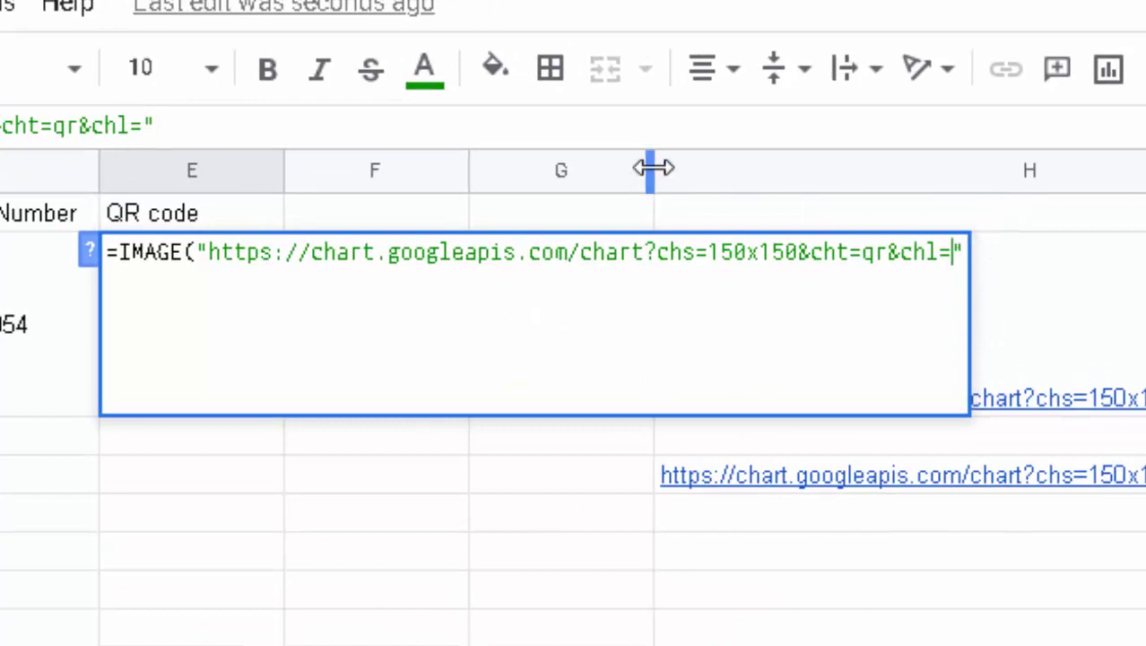
pyautogui.moveTo(655, 171)
pyautogui.mouseDown()
pyautogui.moveTo(713, 185)
pyautogui.moveTo(1031, 403)
pyautogui.mouseUp()
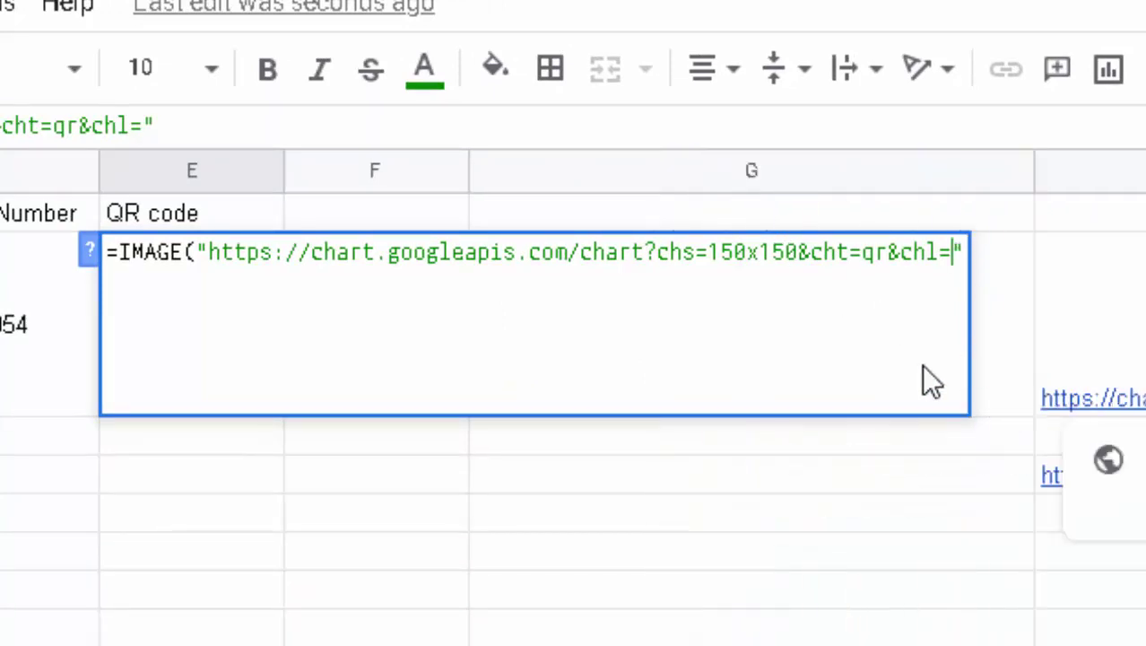
pyautogui.moveTo(280, 163); pyautogui.dragTo(825, 296)
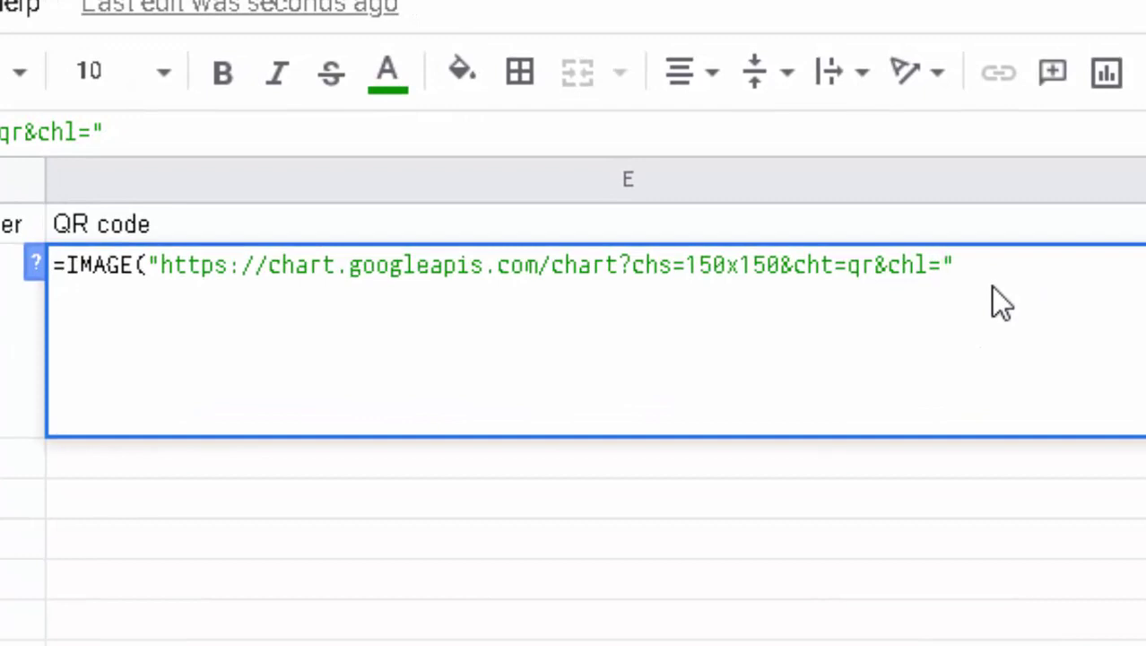
pyautogui.press('Right')
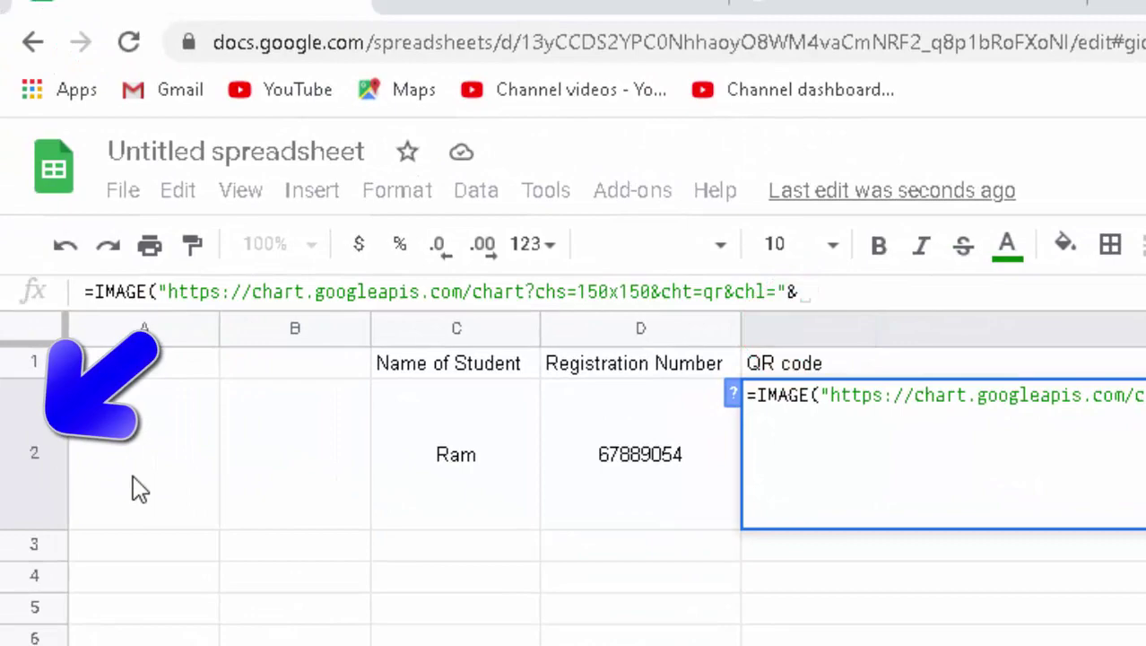
pyautogui.write('d2')
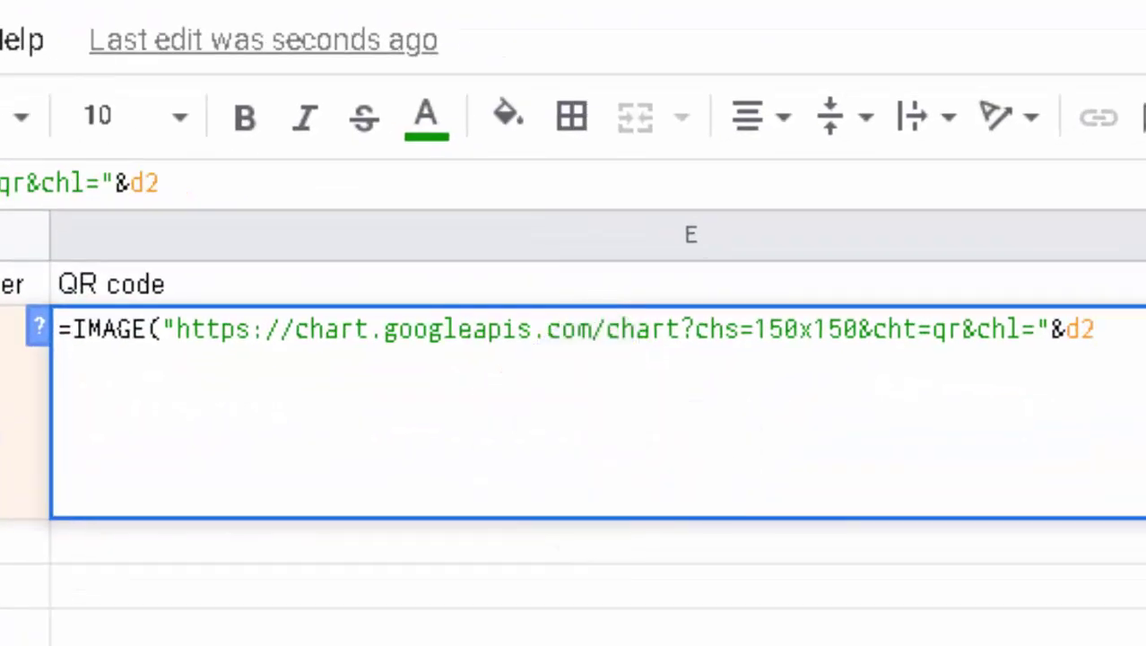
pyautogui.write(')')
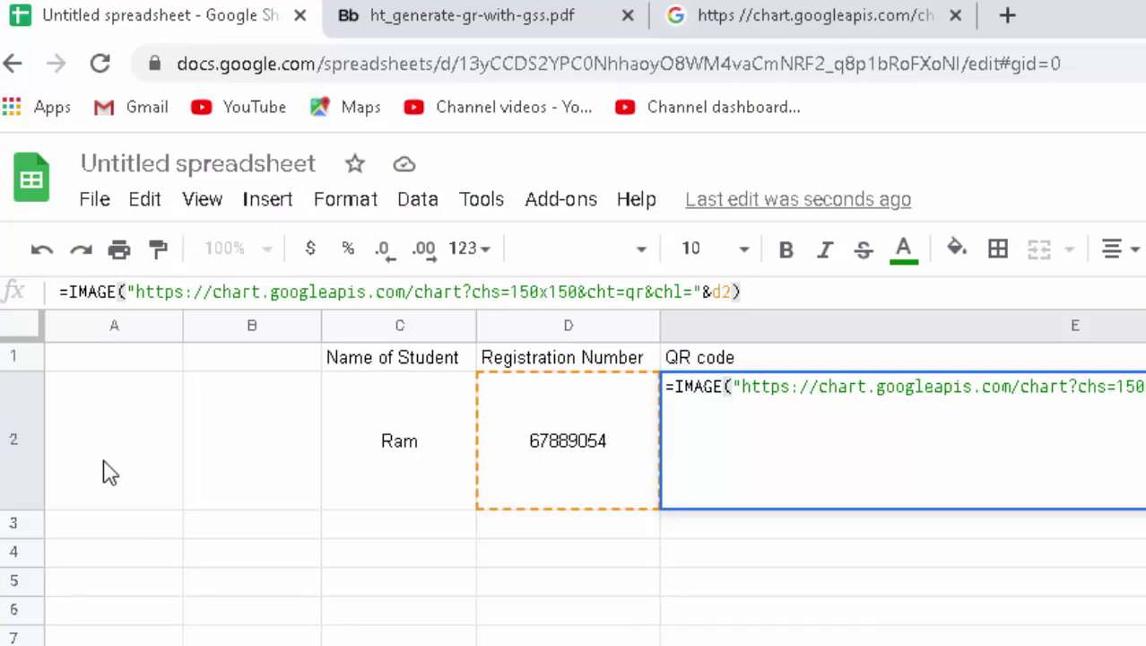
pyautogui.press('Return')
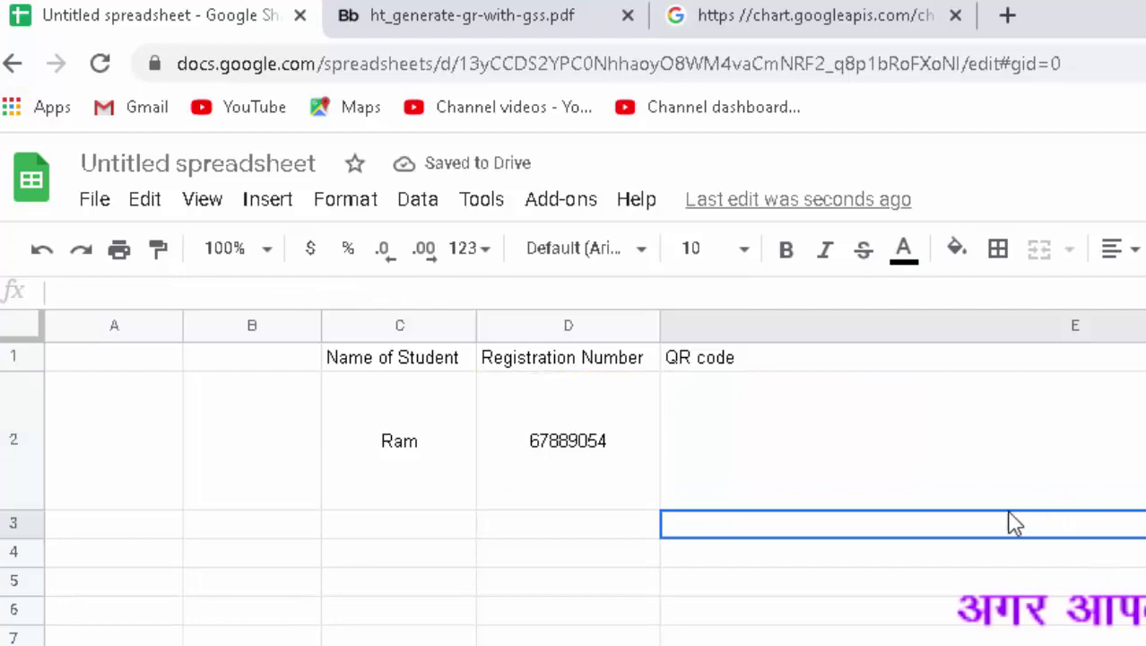
pyautogui.click(866, 456)
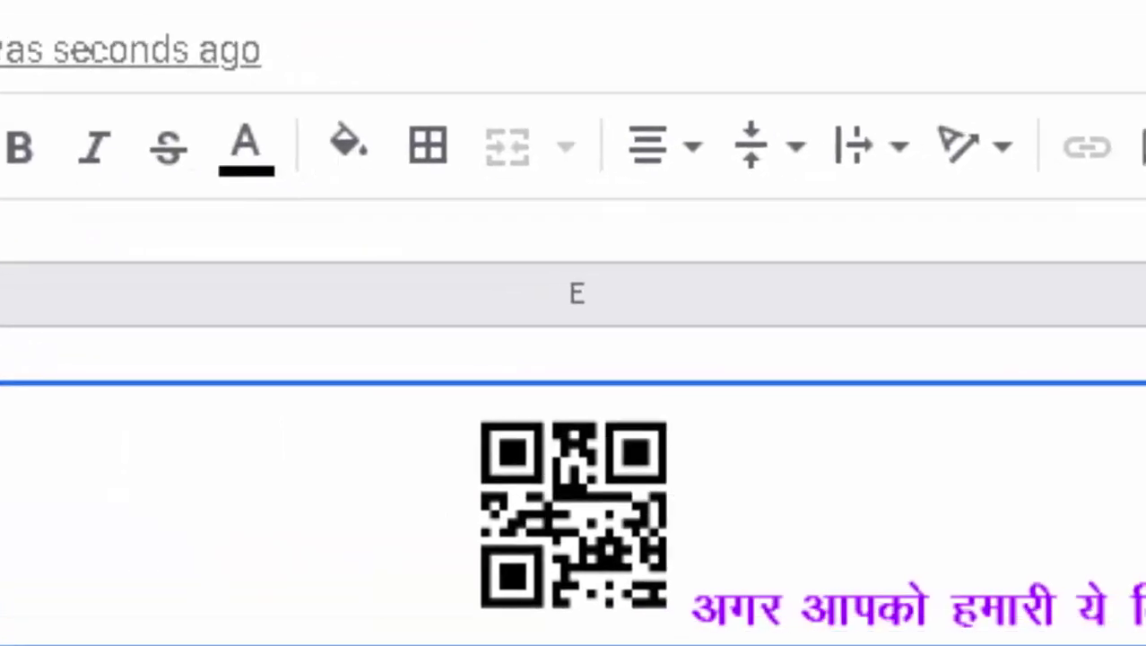
# Enter the next two students' names and registration numbers in rows 3 and 4.
pyautogui.click(214, 405)
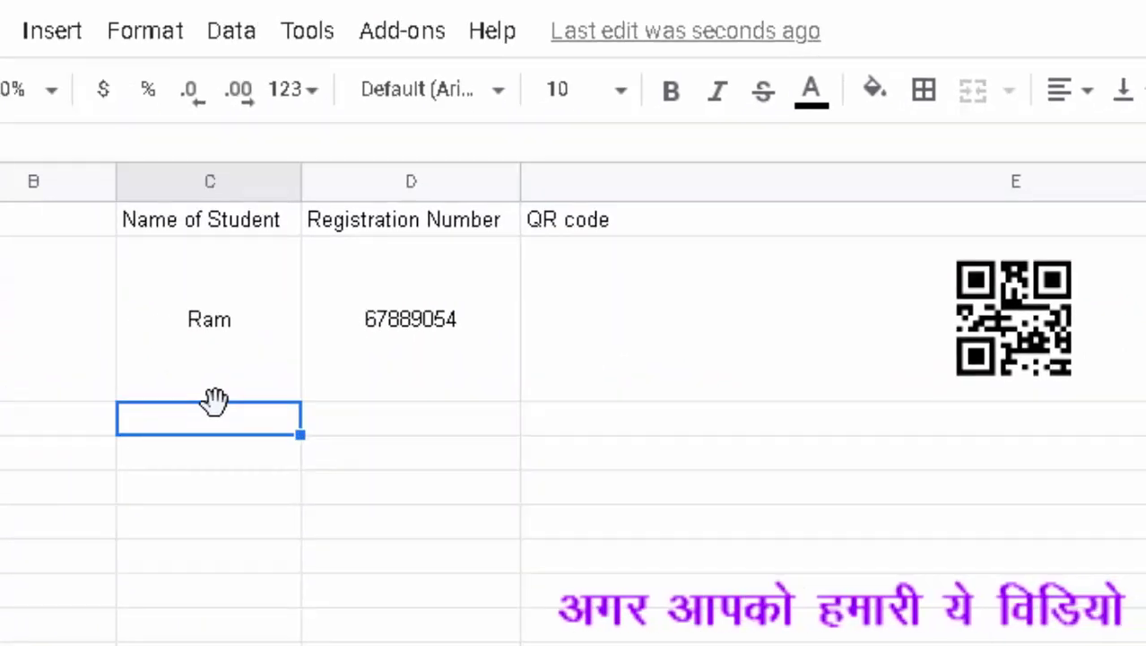
pyautogui.write('Shya')
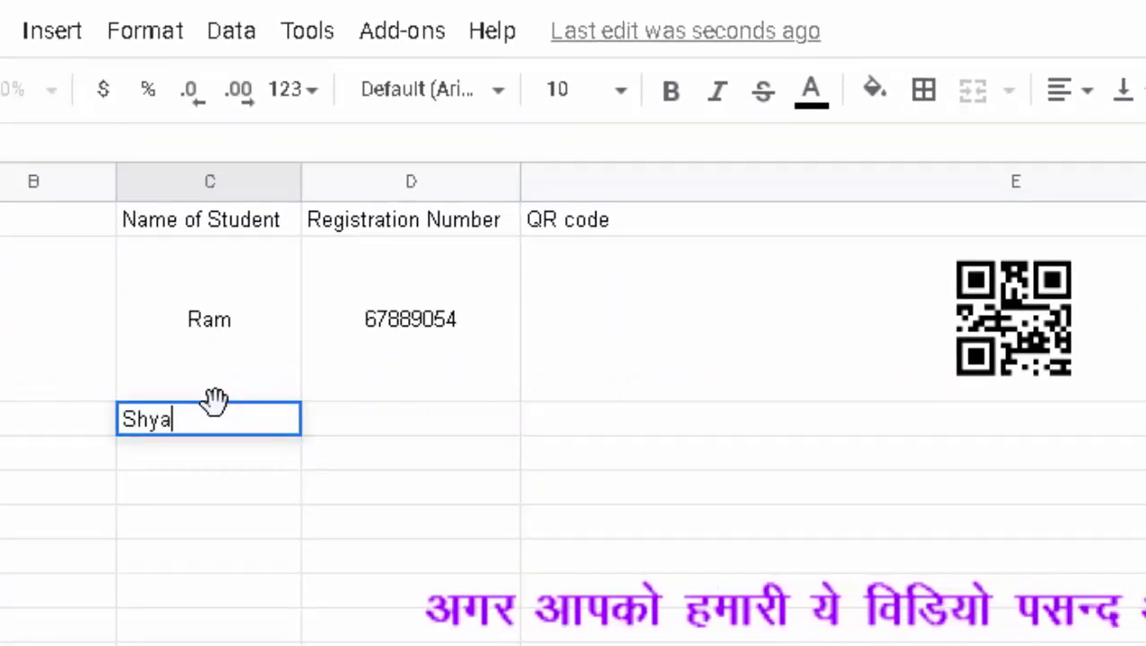
pyautogui.write('m')
pyautogui.press('Tab')
pyautogui.write('65')
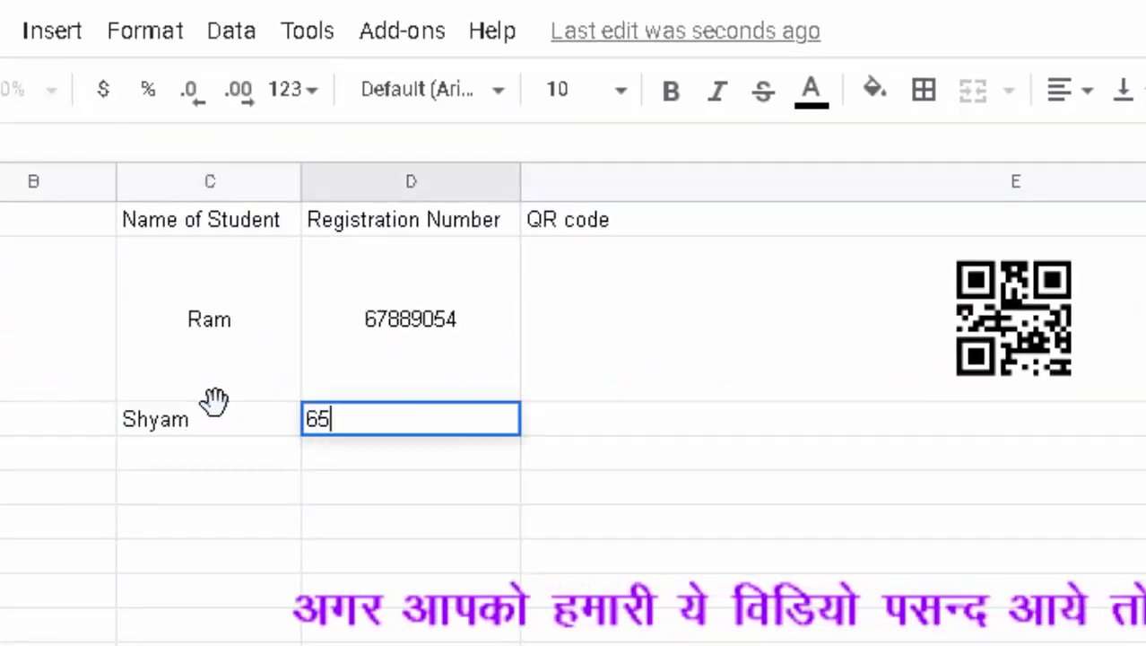
pyautogui.write('57589')
pyautogui.press('Tab')
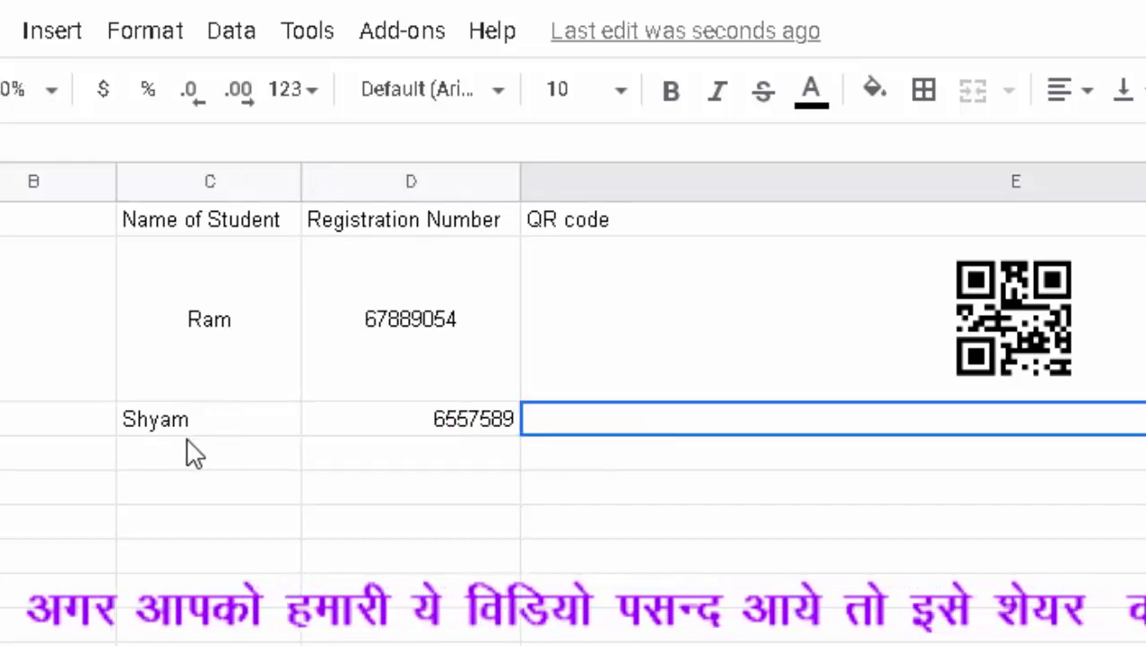
pyautogui.click(192, 467)
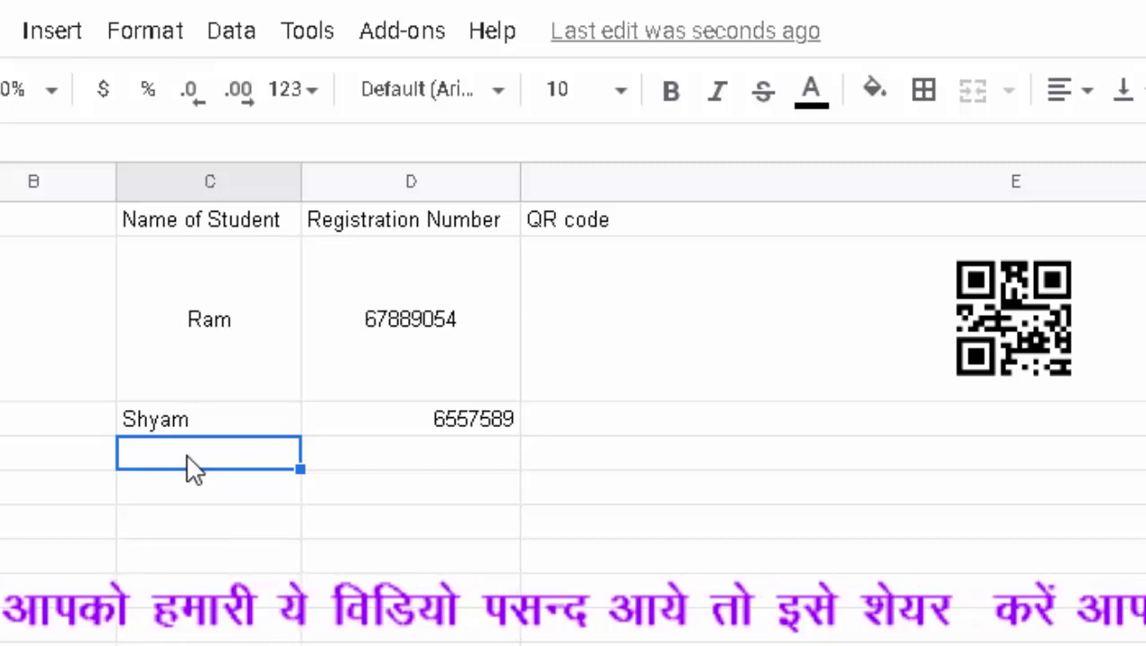
pyautogui.write('Av')
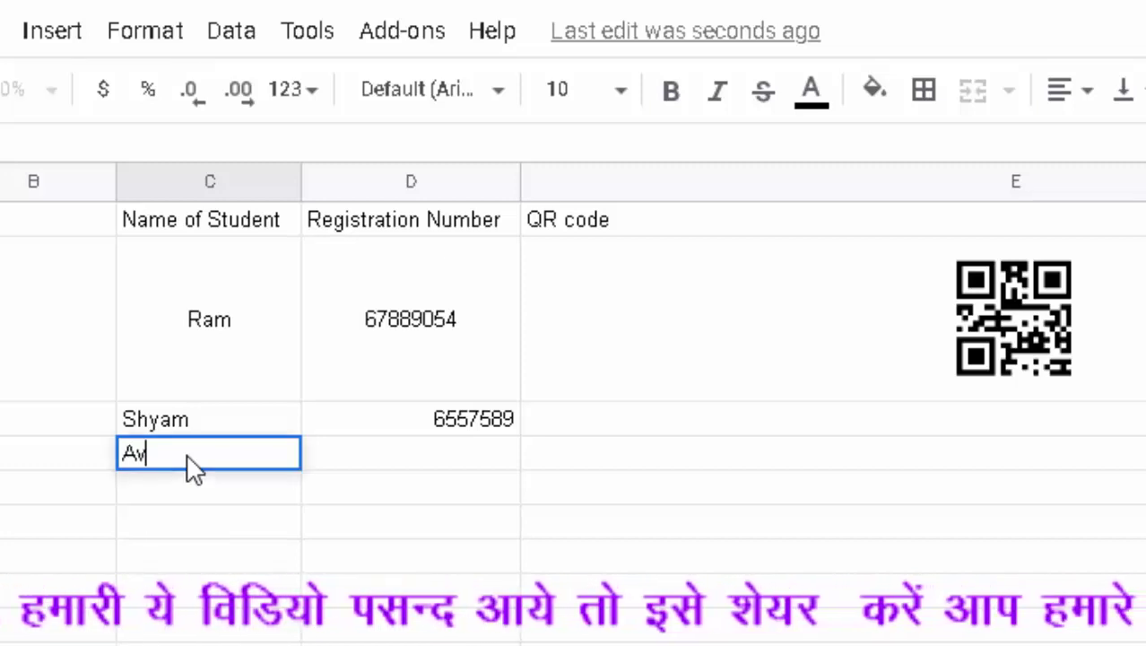
pyautogui.write('anish')
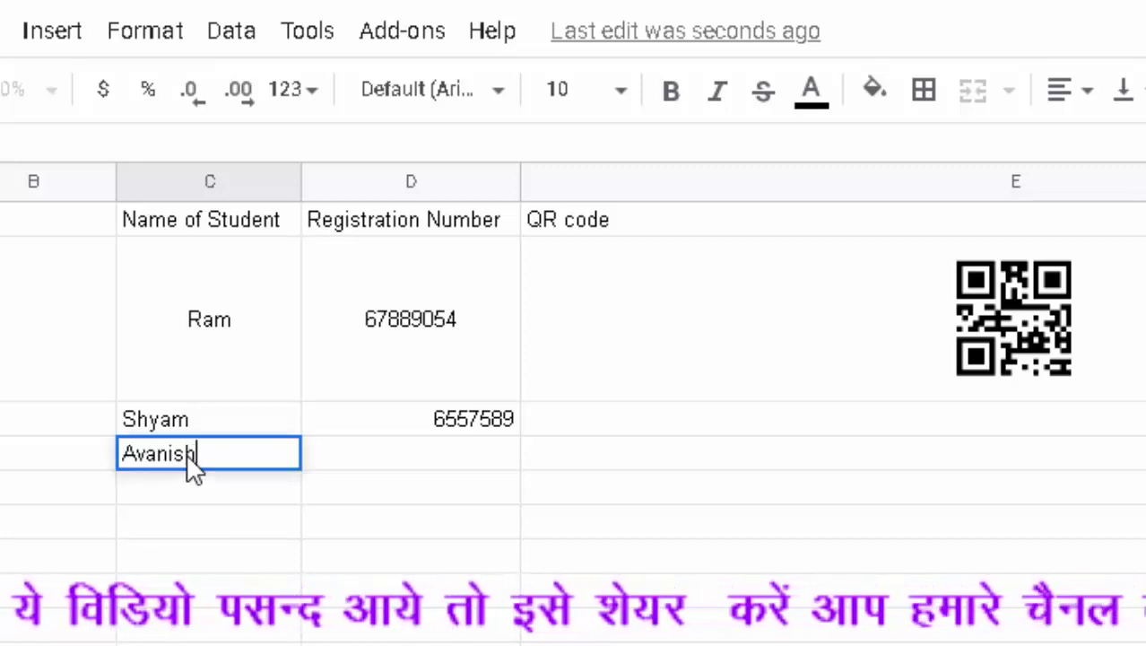
pyautogui.press('Tab')
pyautogui.write('75777474')
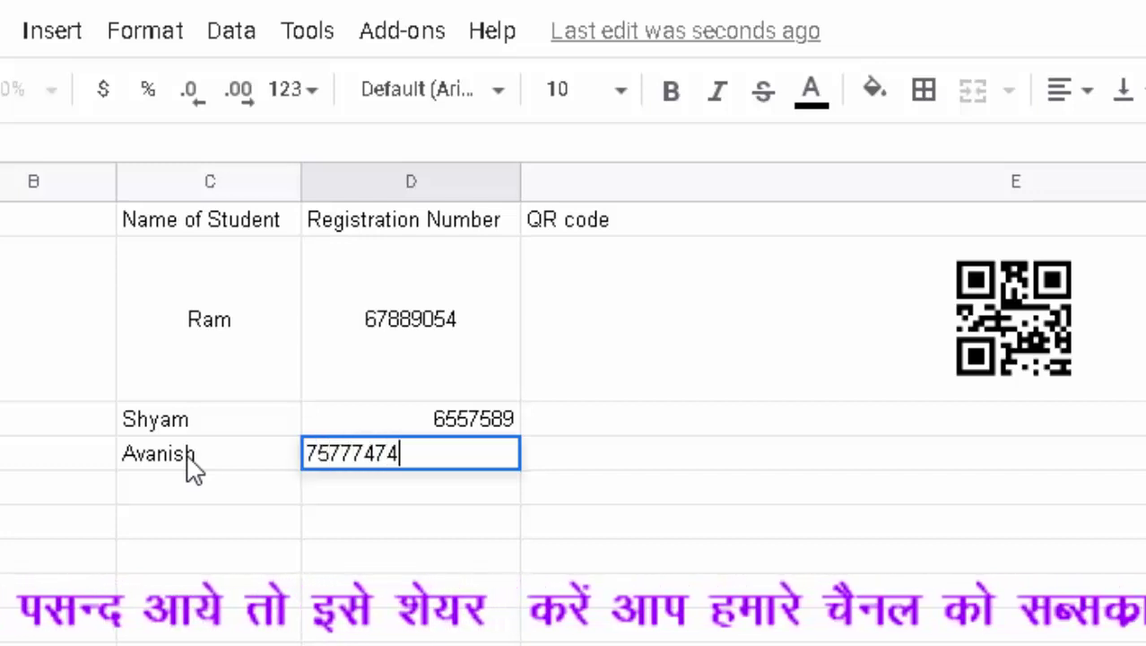
pyautogui.press('Tab')
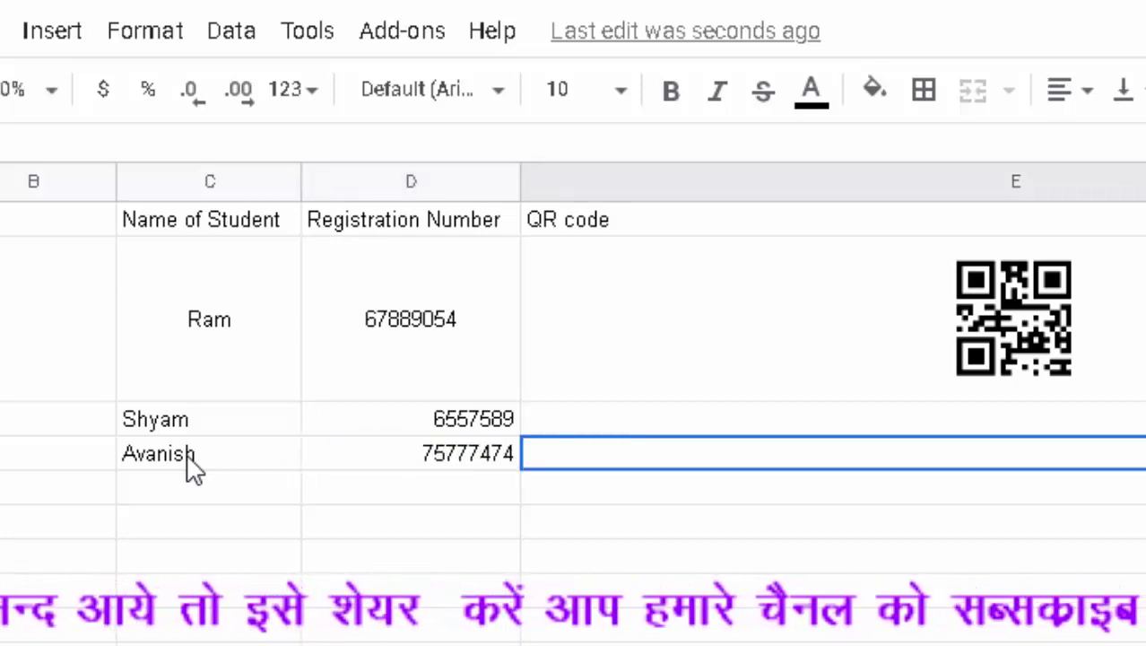
# Enter two more students' names and registration numbers in rows 5 and 6.
pyautogui.click(182, 464)
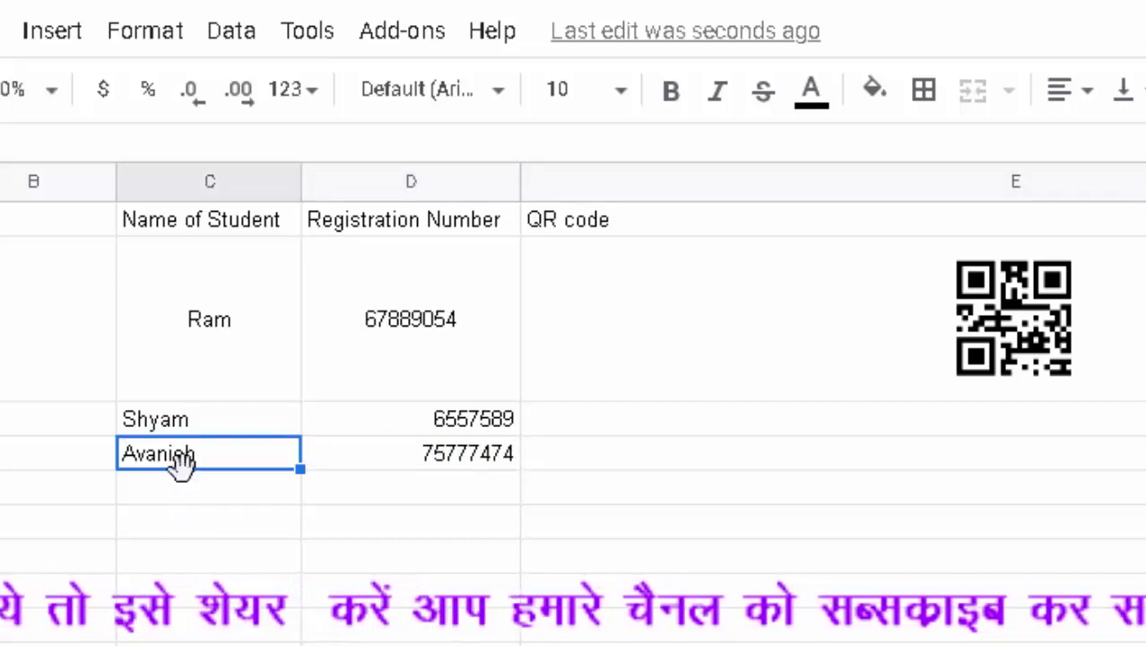
pyautogui.click(189, 491)
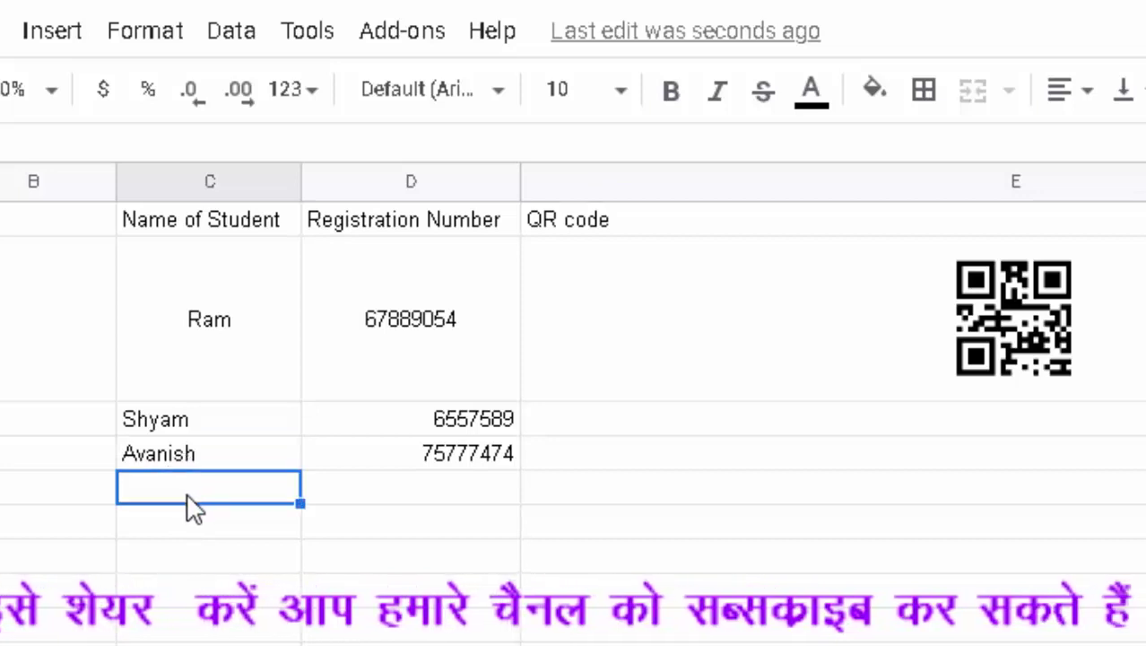
pyautogui.write('Sita')
pyautogui.press('Tab')
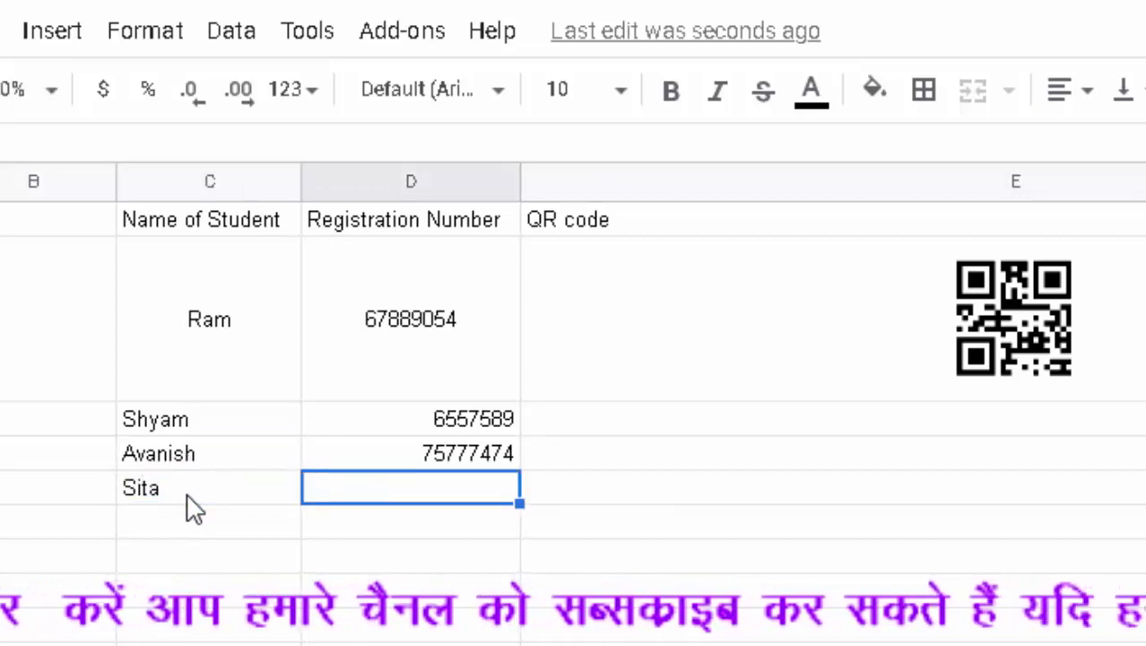
pyautogui.write('6787909')
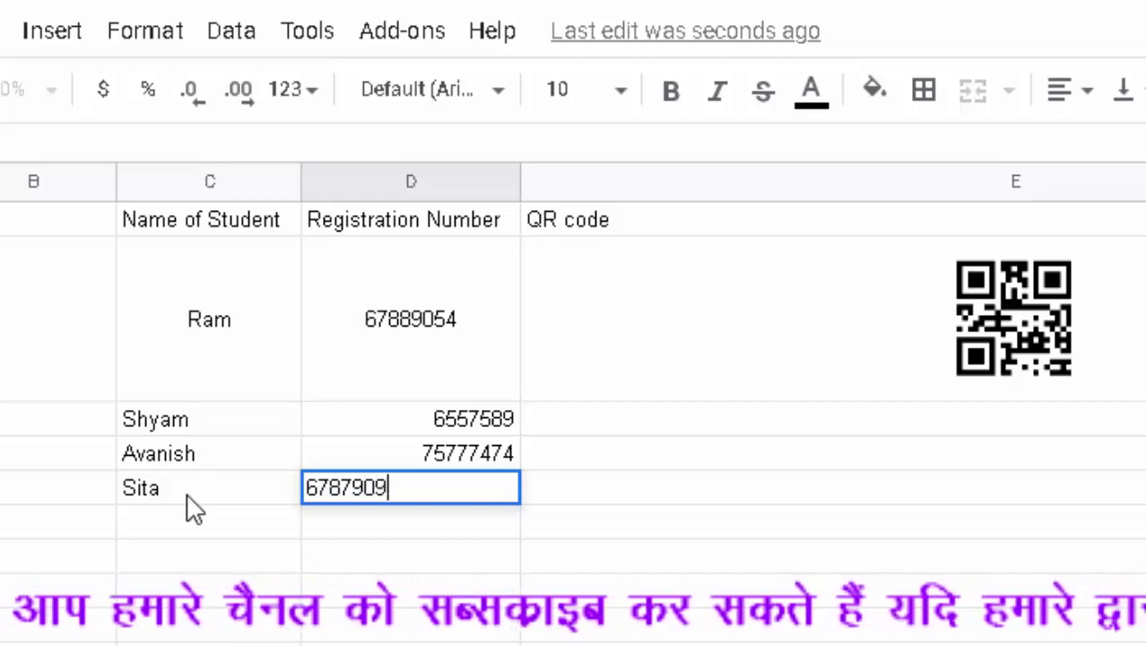
pyautogui.press('Tab')
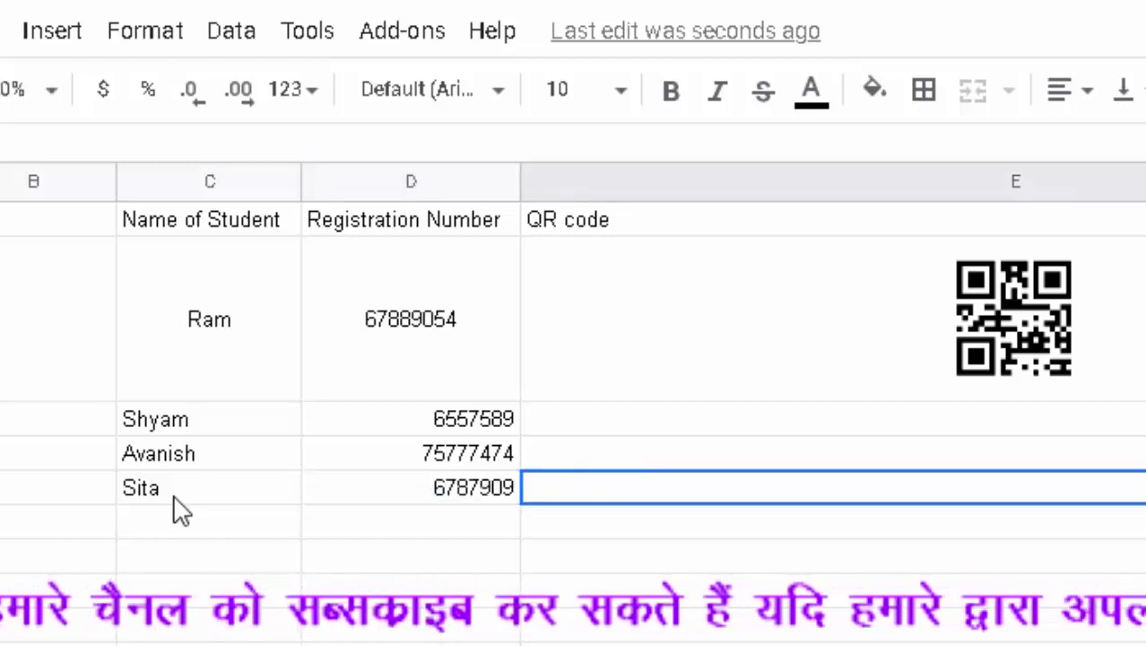
pyautogui.click(161, 506)
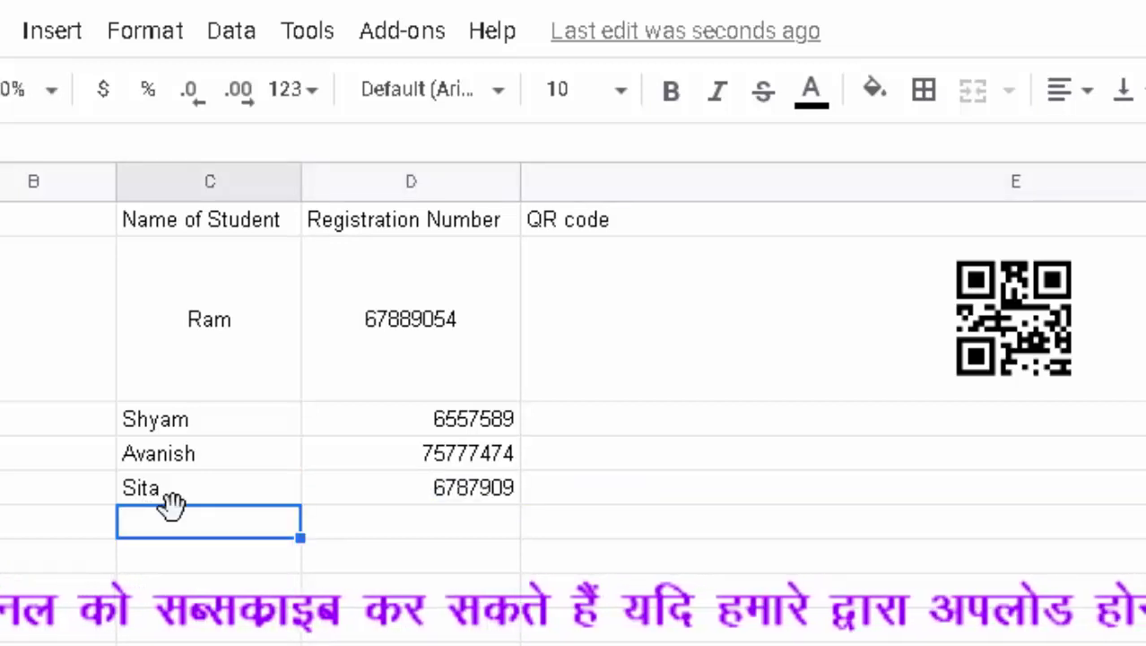
pyautogui.write('Ayush')
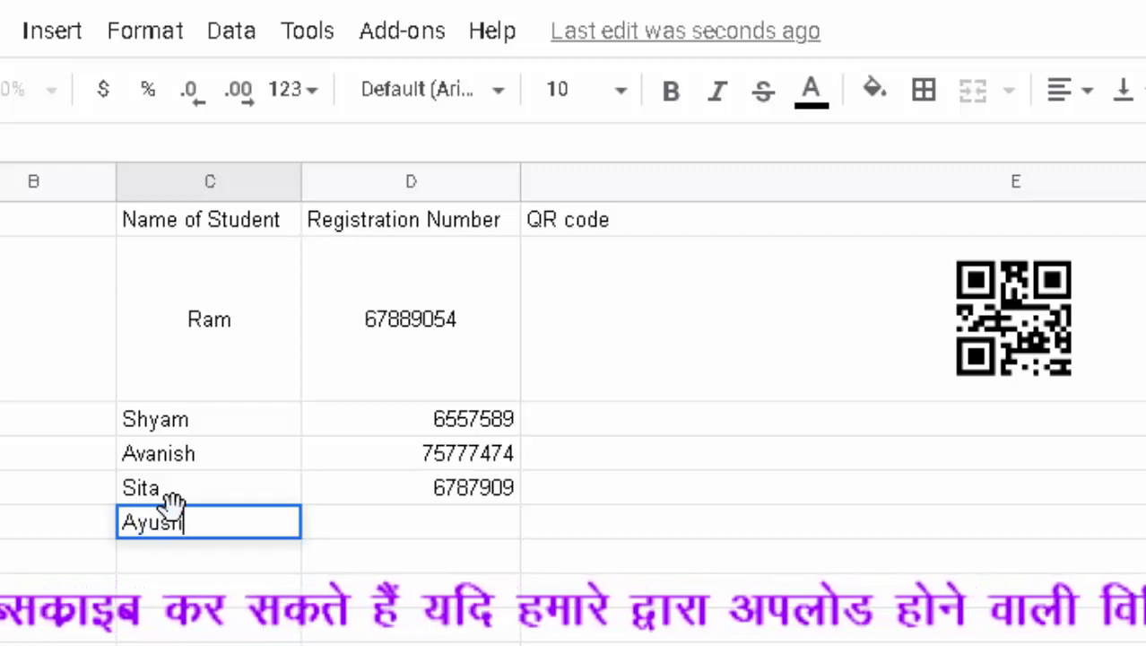
pyautogui.press('Tab')
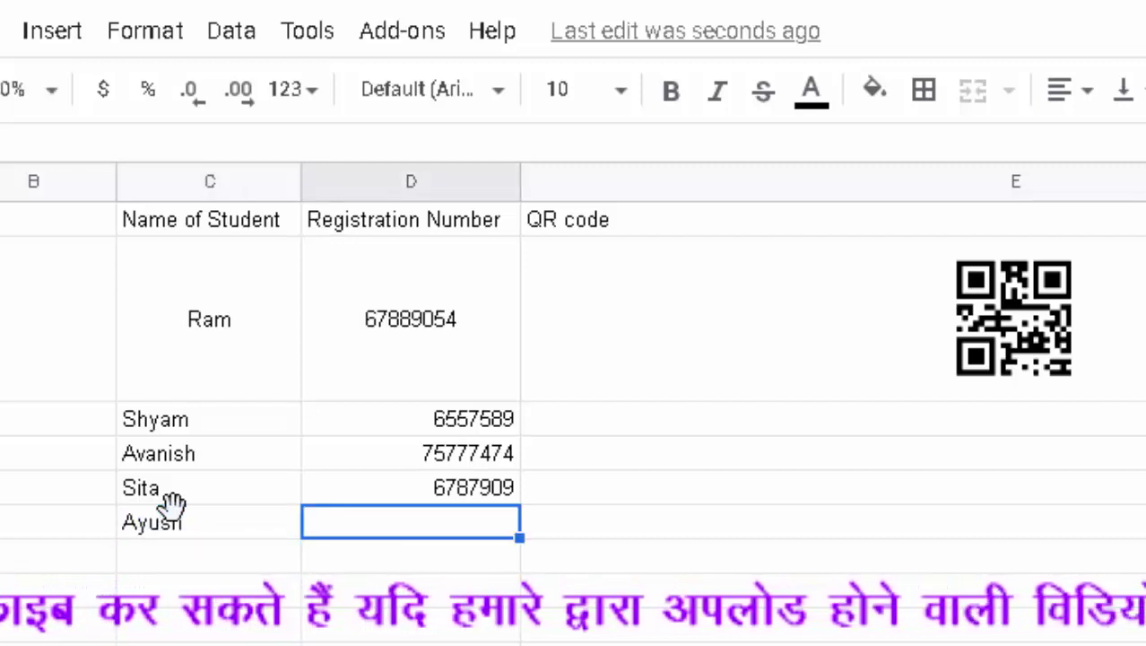
pyautogui.write('07978687')
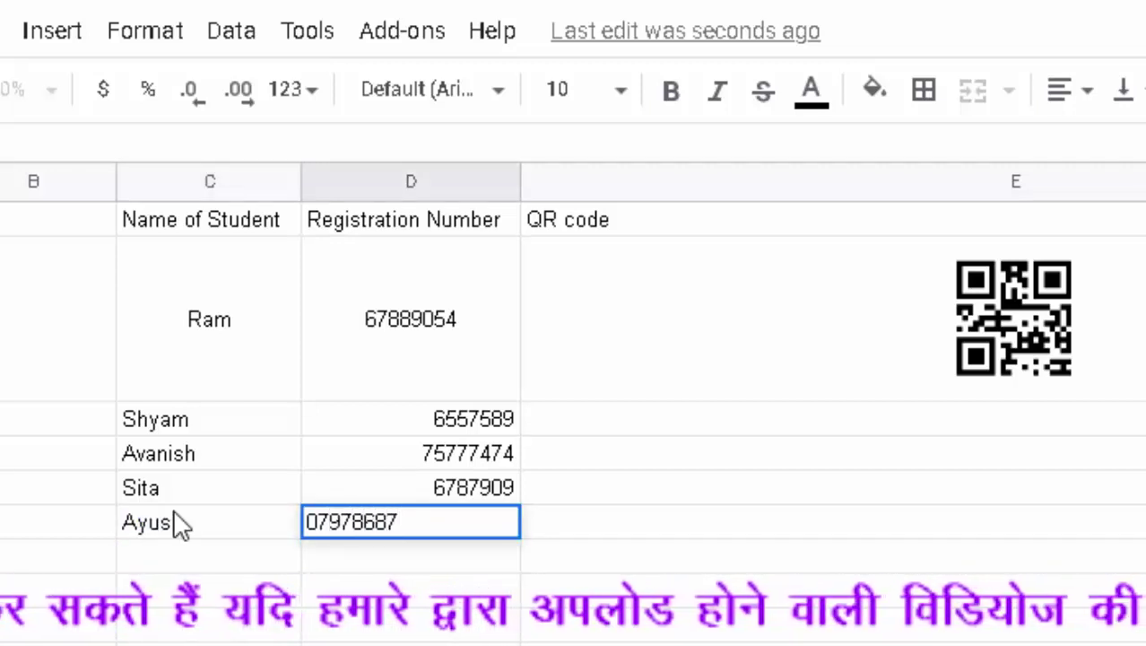
pyautogui.press('Tab')
# Fill the IMAGE QR formula from E2 down through E6 with Ctrl+D.
pyautogui.click(818, 329)
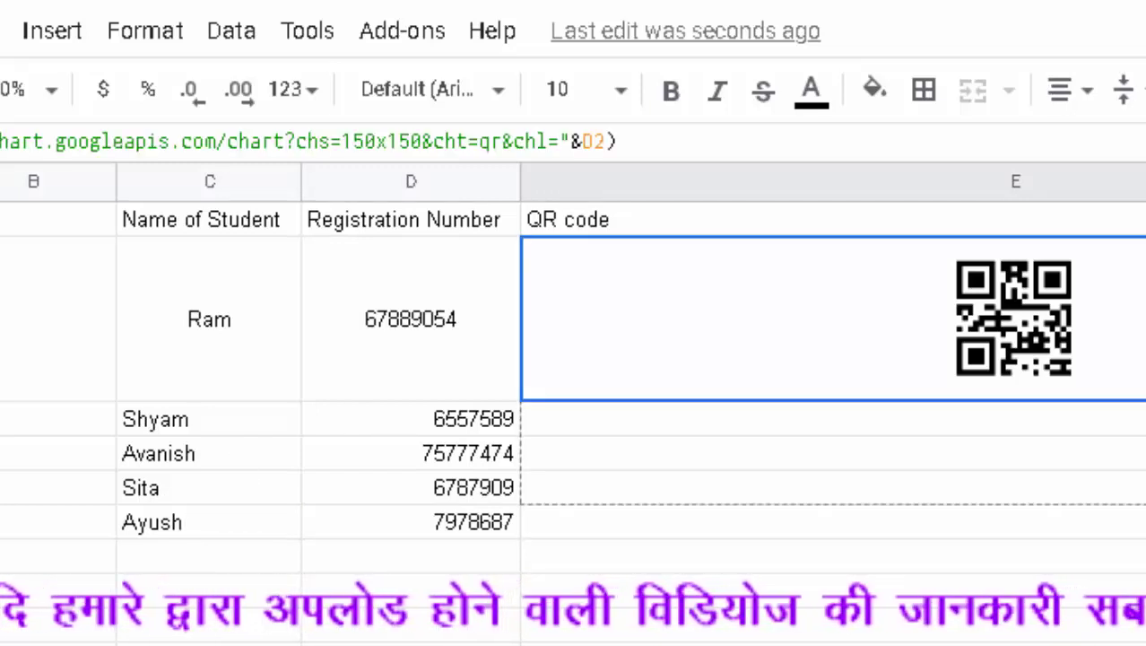
pyautogui.hotkey('shift', 'Down')
pyautogui.hotkey('shift', 'Down')
pyautogui.hotkey('shift', 'Down')
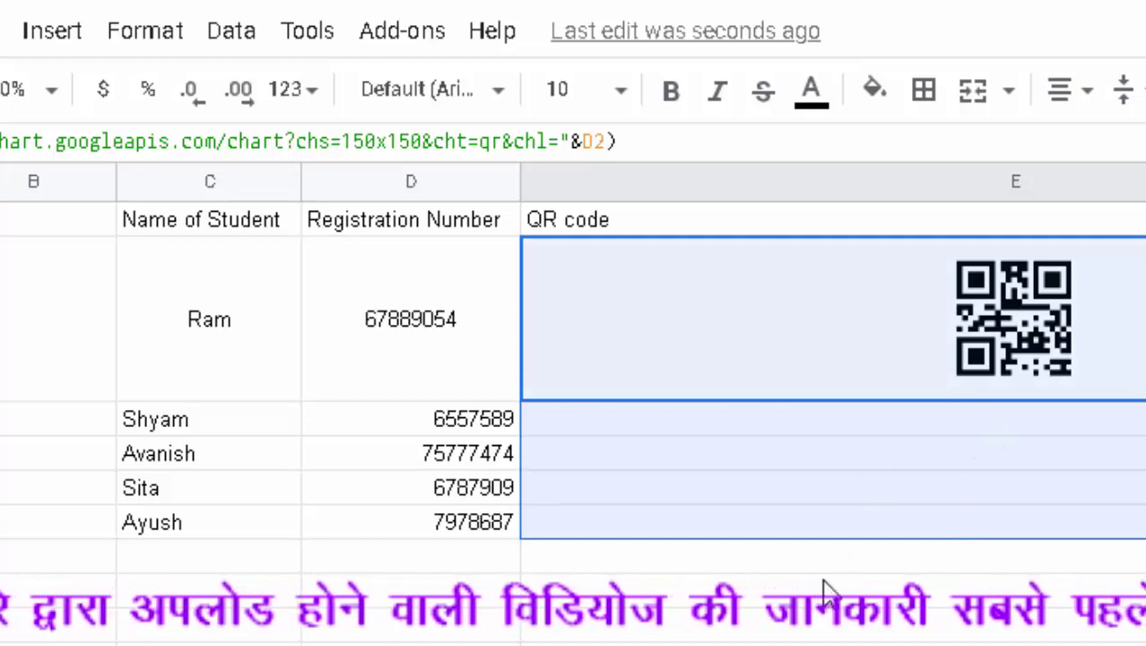
pyautogui.hotkey('ctrl', 'd')
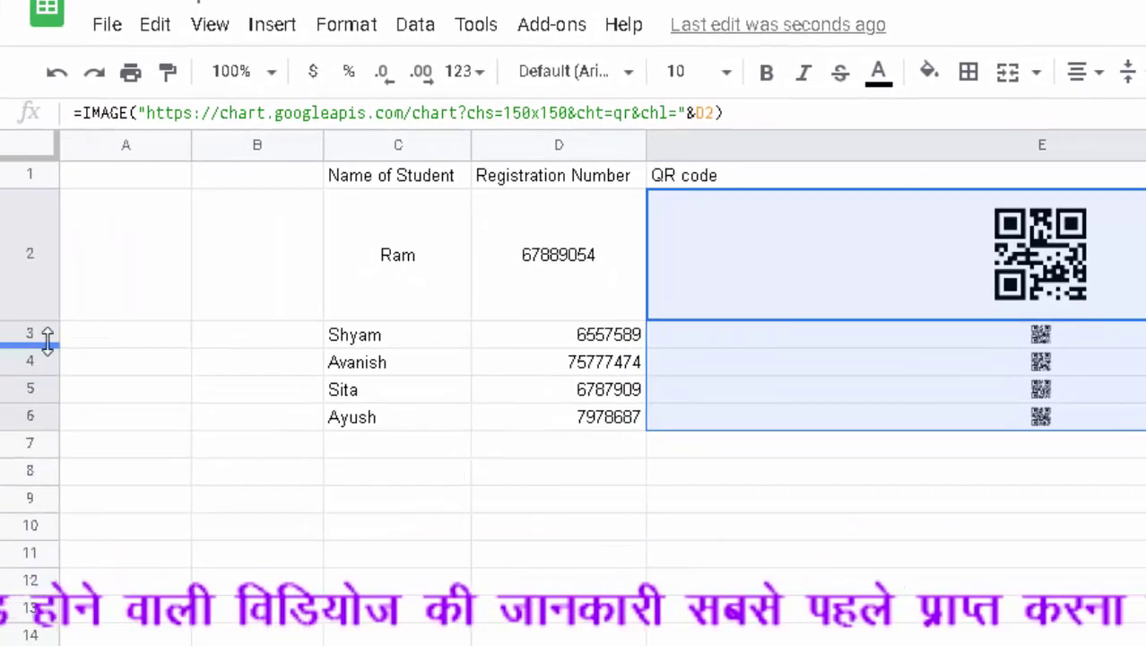
# Enlarge rows 3–6 to show each QR code full-size, then select the student table.
pyautogui.moveTo(47, 348); pyautogui.dragTo(47, 414)
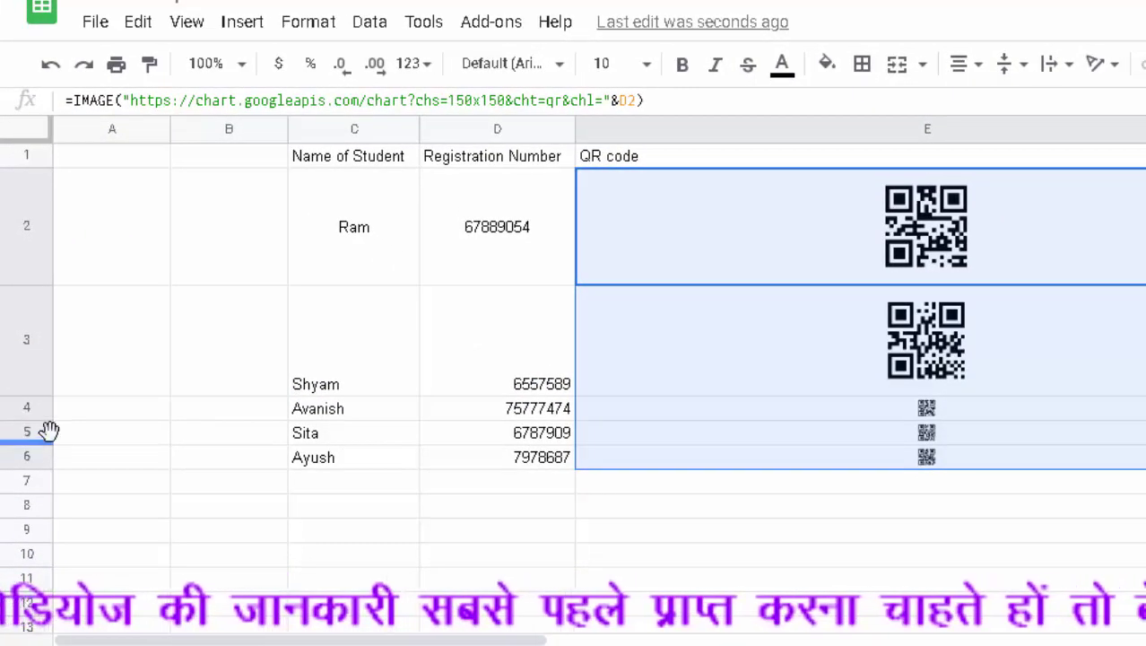
pyautogui.moveTo(43, 419); pyautogui.dragTo(42, 493)
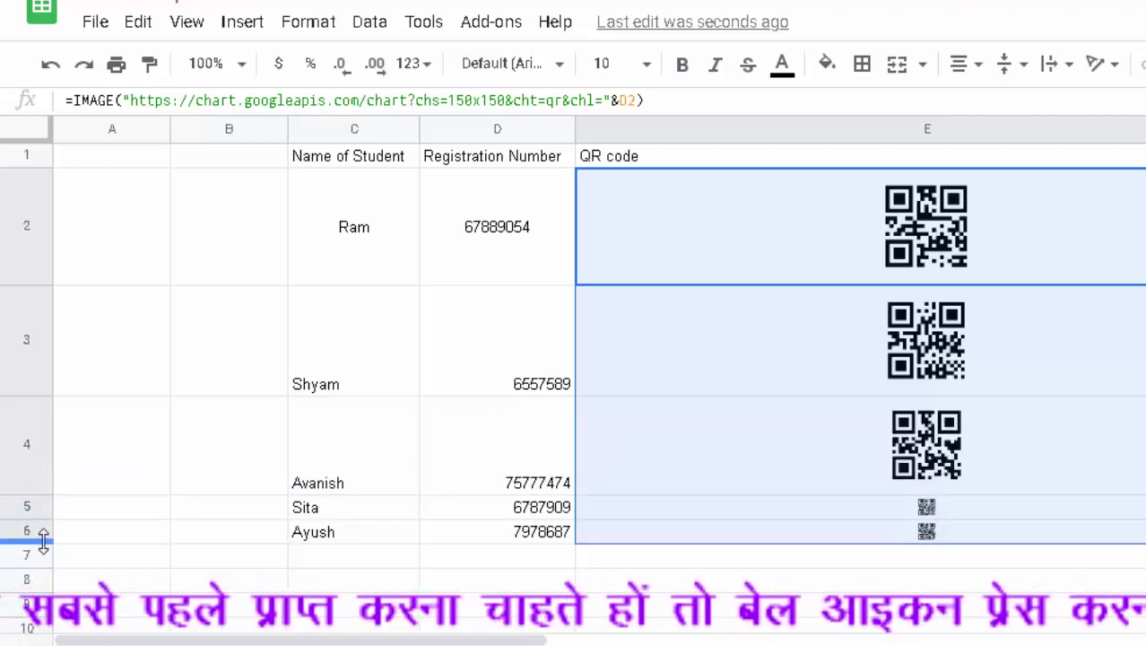
pyautogui.moveTo(43, 544); pyautogui.dragTo(42, 636)
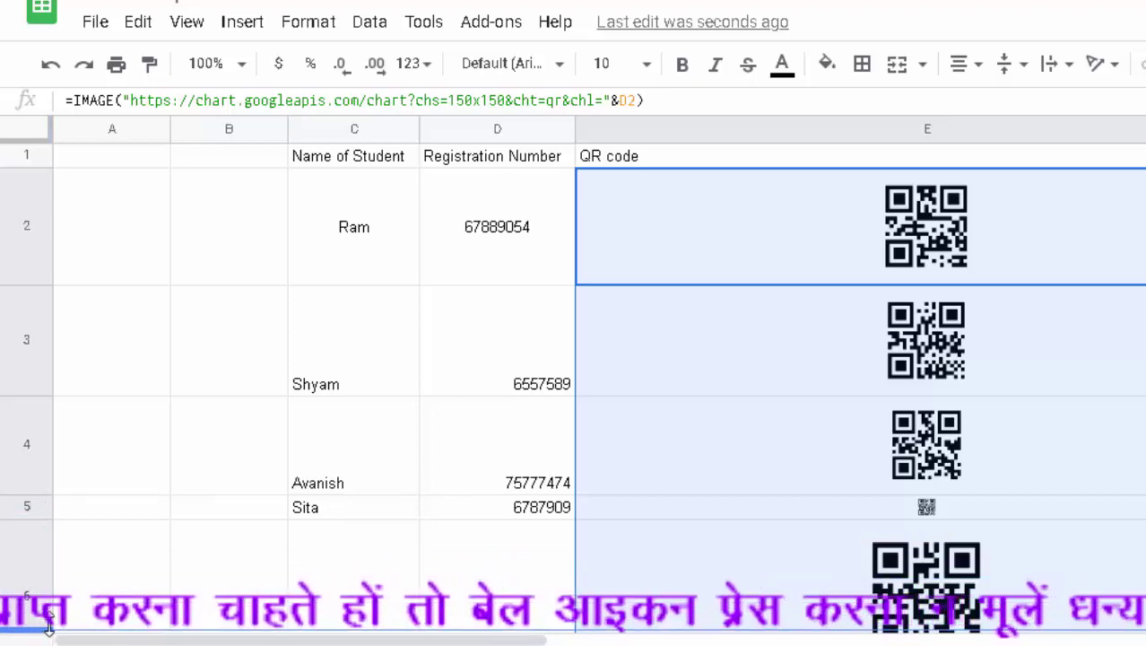
pyautogui.moveTo(43, 519); pyautogui.dragTo(43, 632)
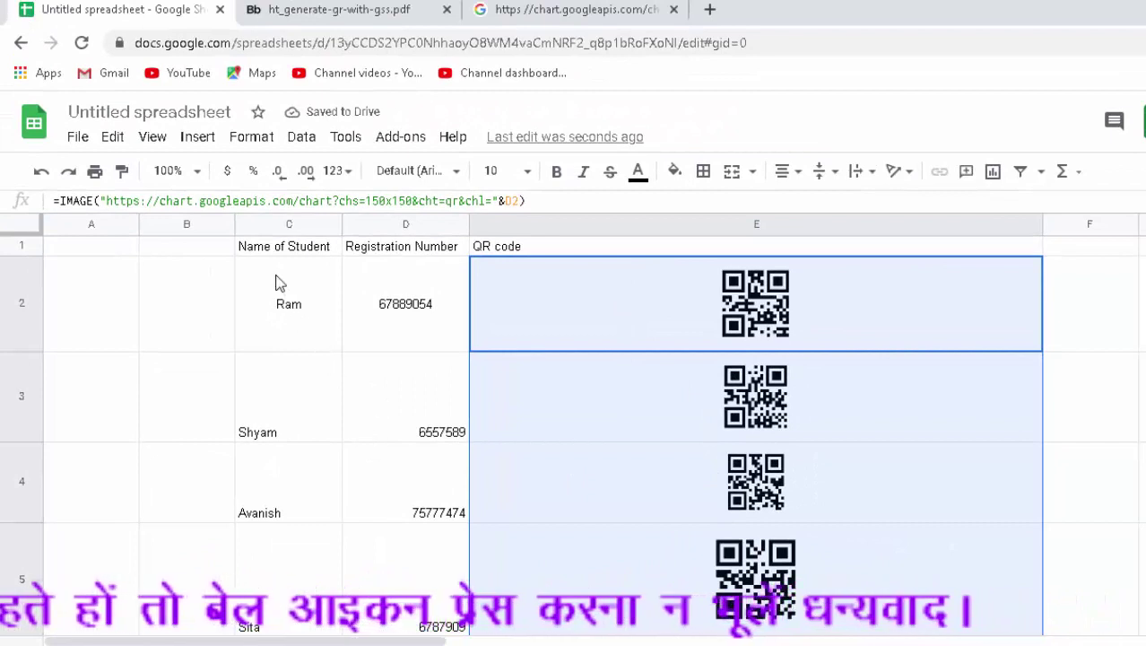
pyautogui.moveTo(273, 248); pyautogui.dragTo(617, 590)
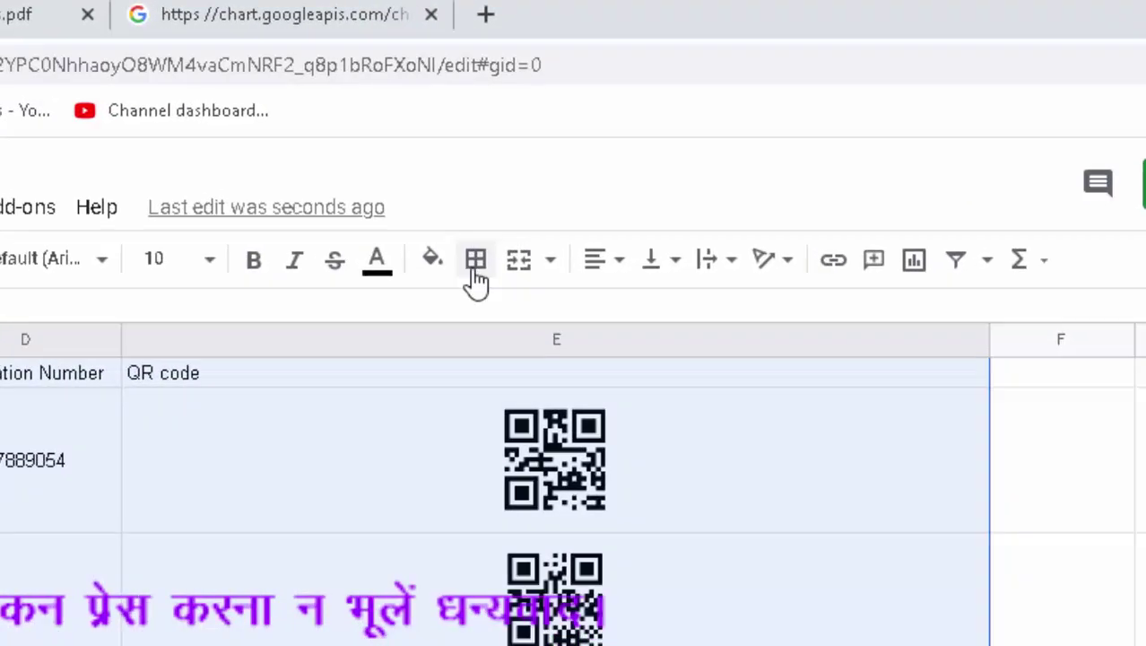
# Apply All borders to the selected student table and deselect it.
pyautogui.click(656, 189)
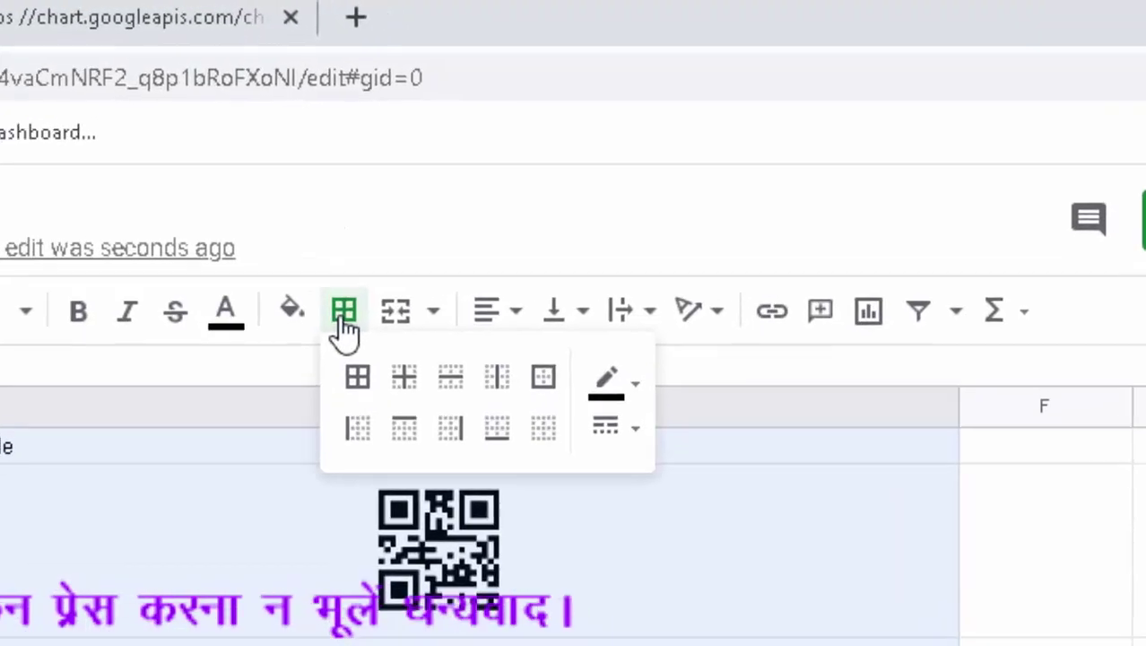
pyautogui.click(445, 345)
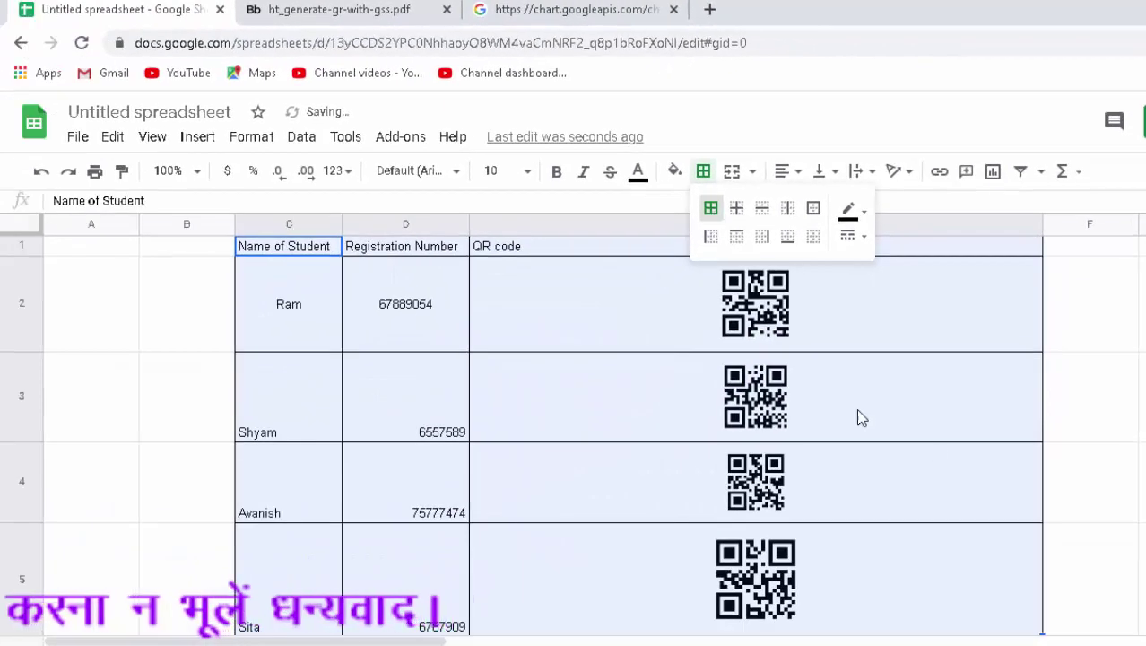
pyautogui.click(1130, 385)
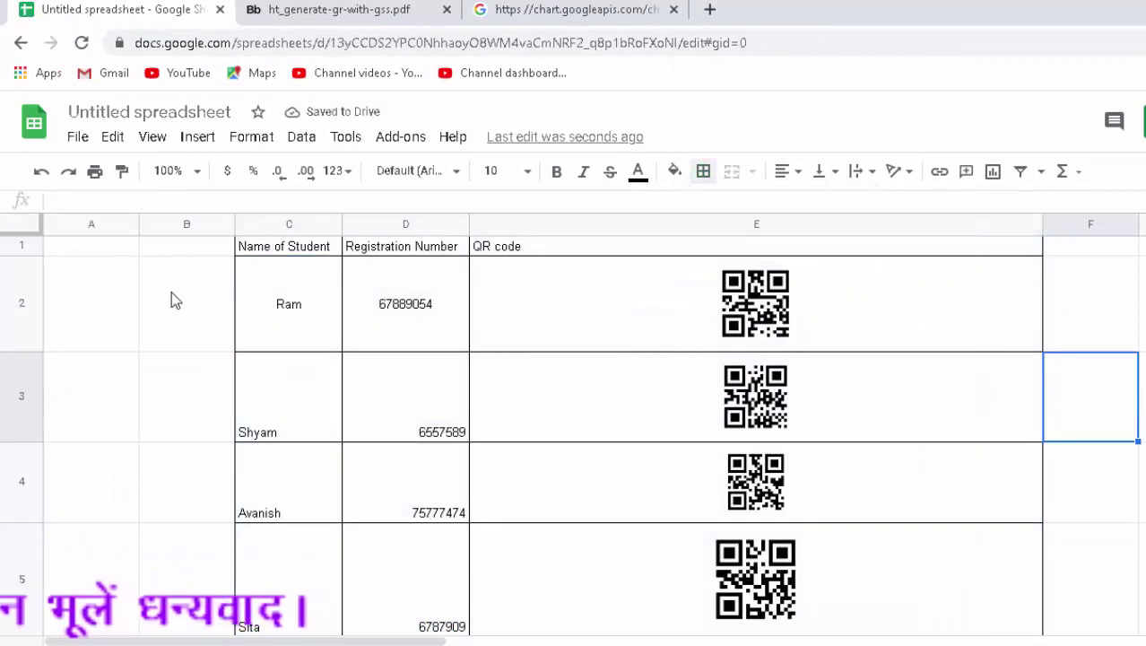